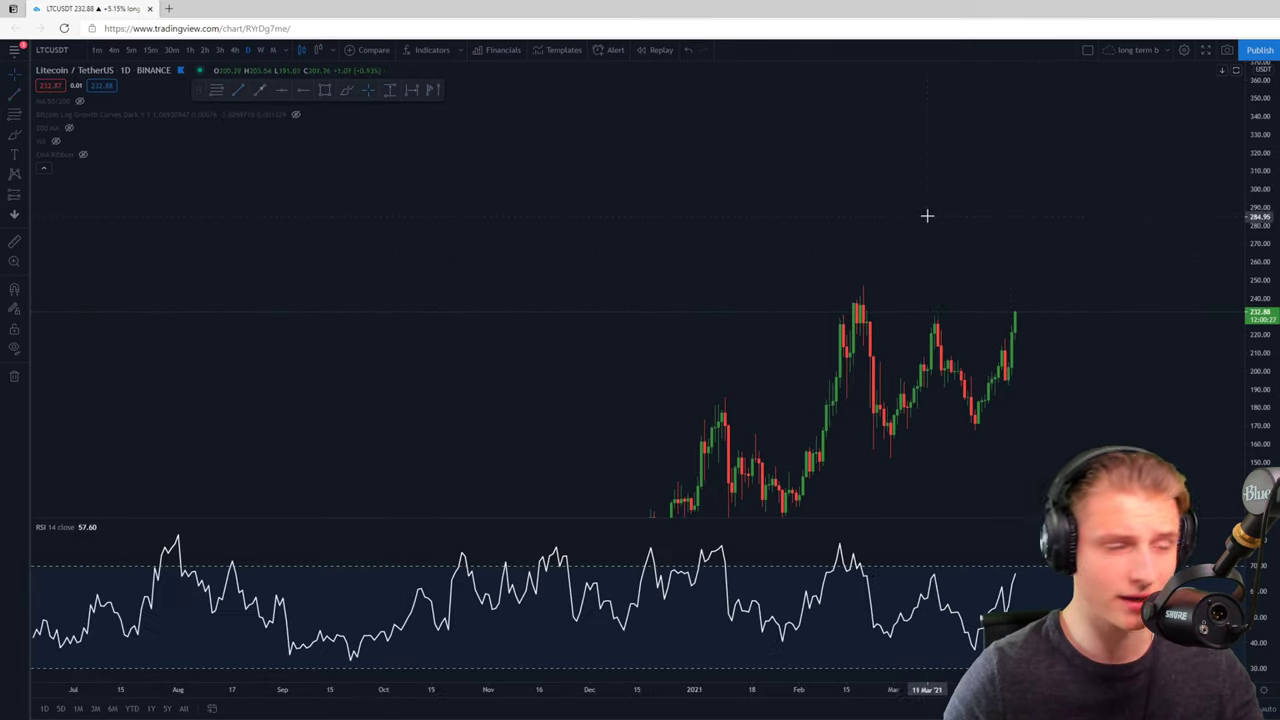
{"action": "scroll", "coordinate": [980, 254], "scroll_direction": "down", "scroll_amount": 3}
{"action": "scroll", "coordinate": [1050, 240], "scroll_direction": "down", "scroll_amount": 3}
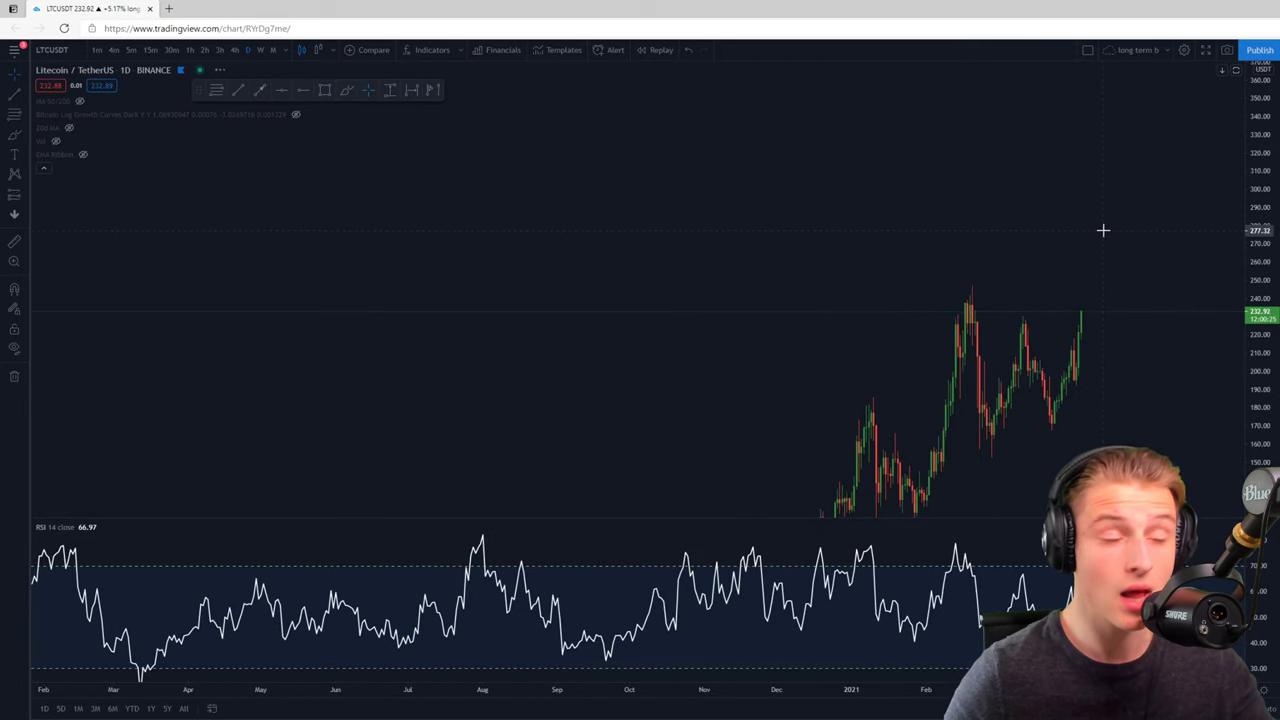
{"action": "scroll", "coordinate": [734, 217], "scroll_direction": "up", "scroll_amount": 3}
{"action": "scroll", "coordinate": [786, 234], "scroll_direction": "up", "scroll_amount": 2}
{"action": "scroll", "coordinate": [953, 224], "scroll_direction": "up", "scroll_amount": 2}
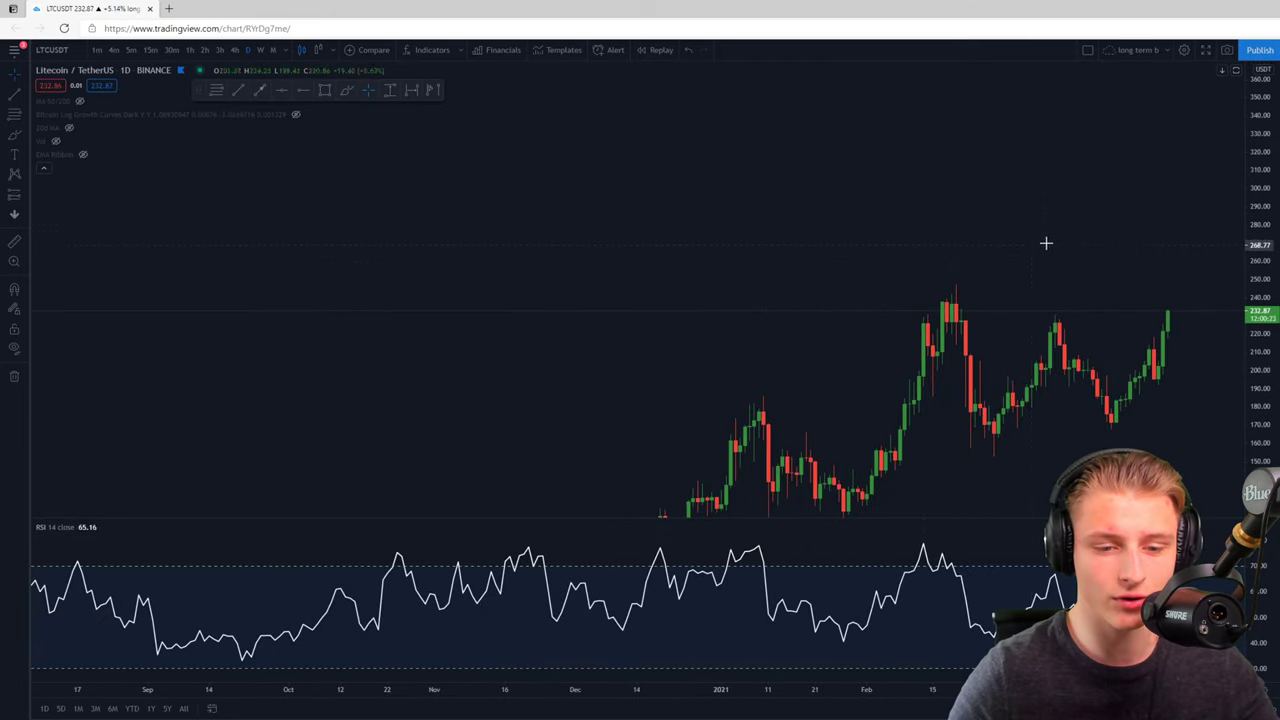
{"action": "scroll", "coordinate": [960, 240], "scroll_direction": "up", "scroll_amount": 2}
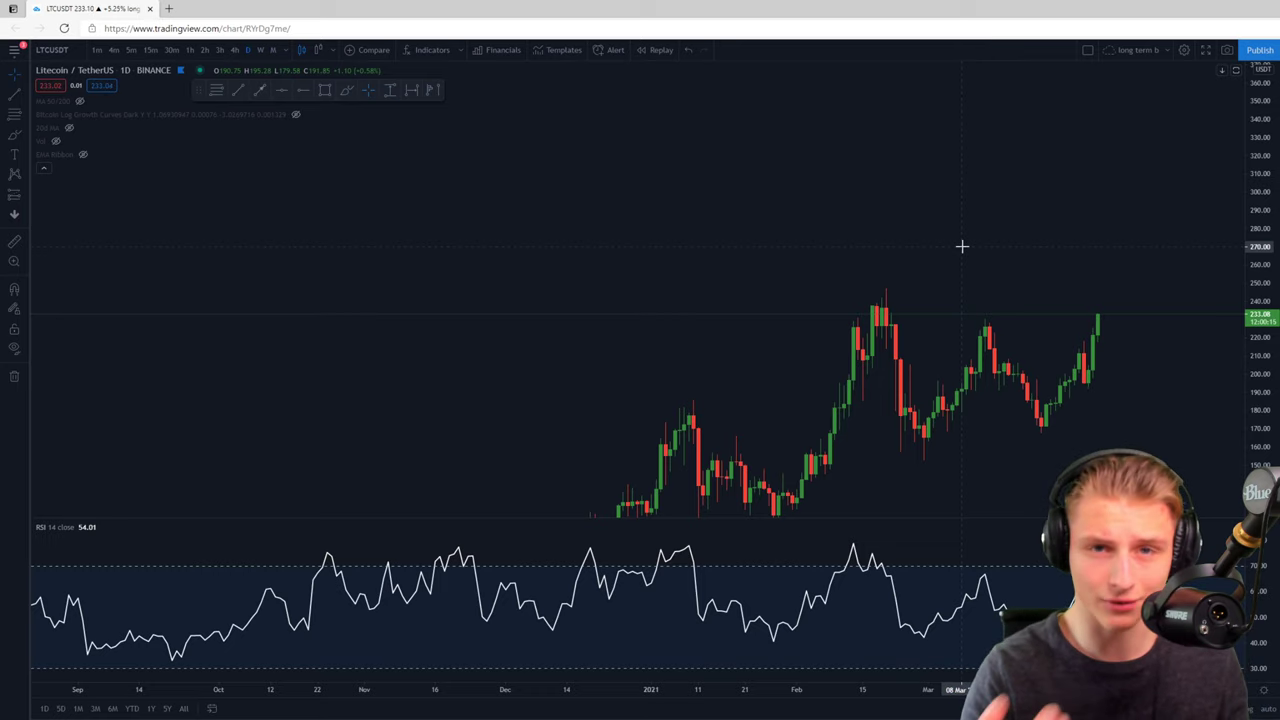
{"action": "scroll", "coordinate": [909, 246], "scroll_direction": "up", "scroll_amount": 3}
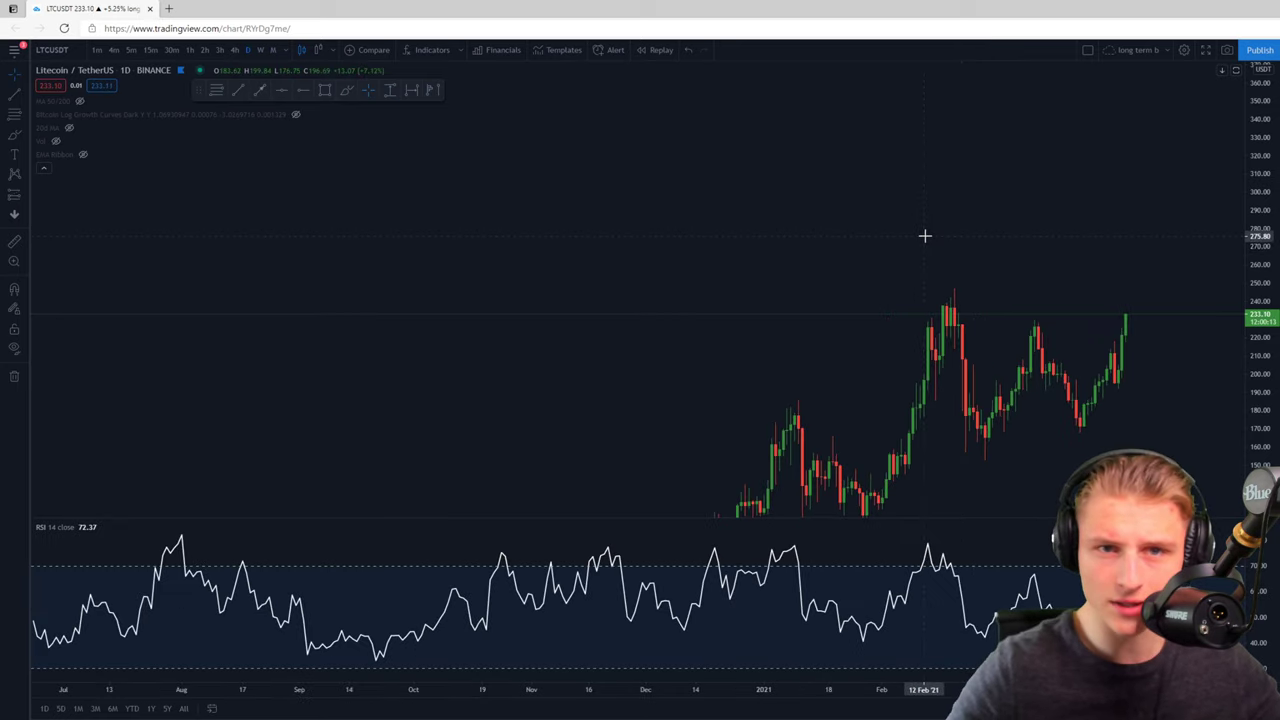
{"action": "scroll", "coordinate": [924, 236], "scroll_direction": "down", "scroll_amount": 3}
{"action": "scroll", "coordinate": [960, 240], "scroll_direction": "down", "scroll_amount": 2}
{"action": "scroll", "coordinate": [984, 233], "scroll_direction": "up", "scroll_amount": 3}
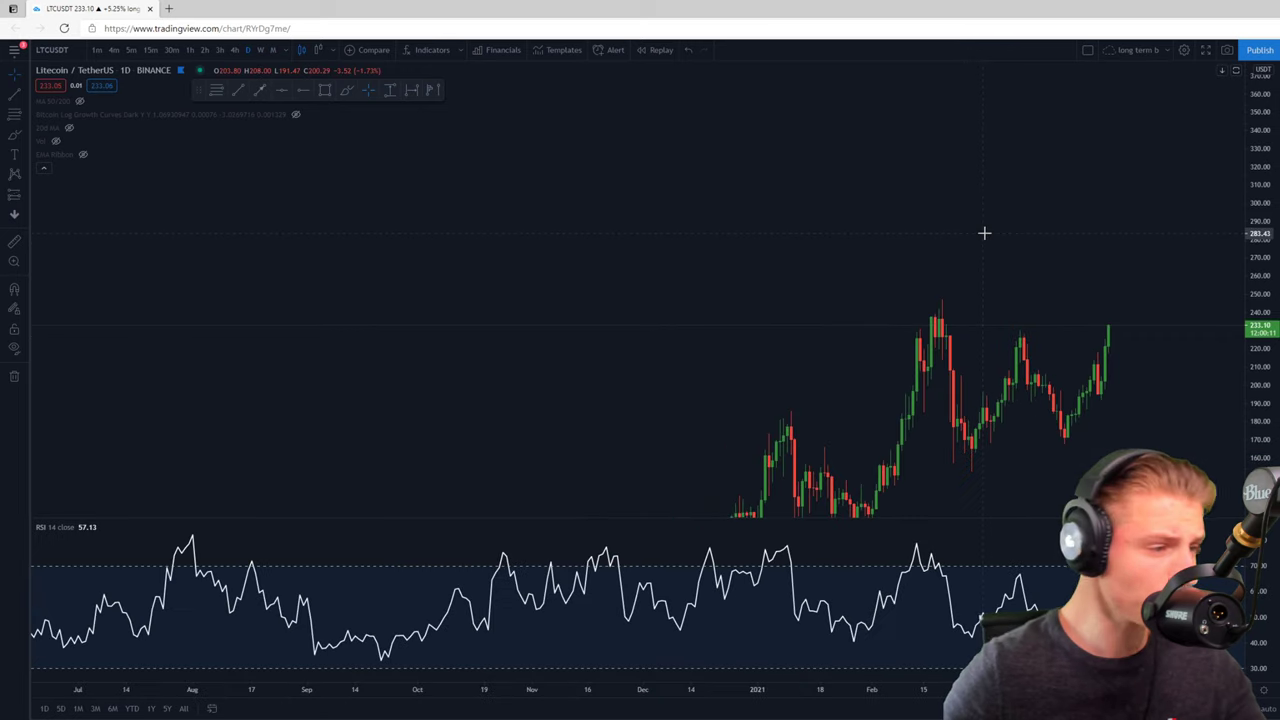
Place a horizontal neckline at the March high, near 226 USDT, on the daily Litecoin chart.
{"action": "left_click_drag", "start_coordinate": [984, 233], "coordinate": [940, 233]}
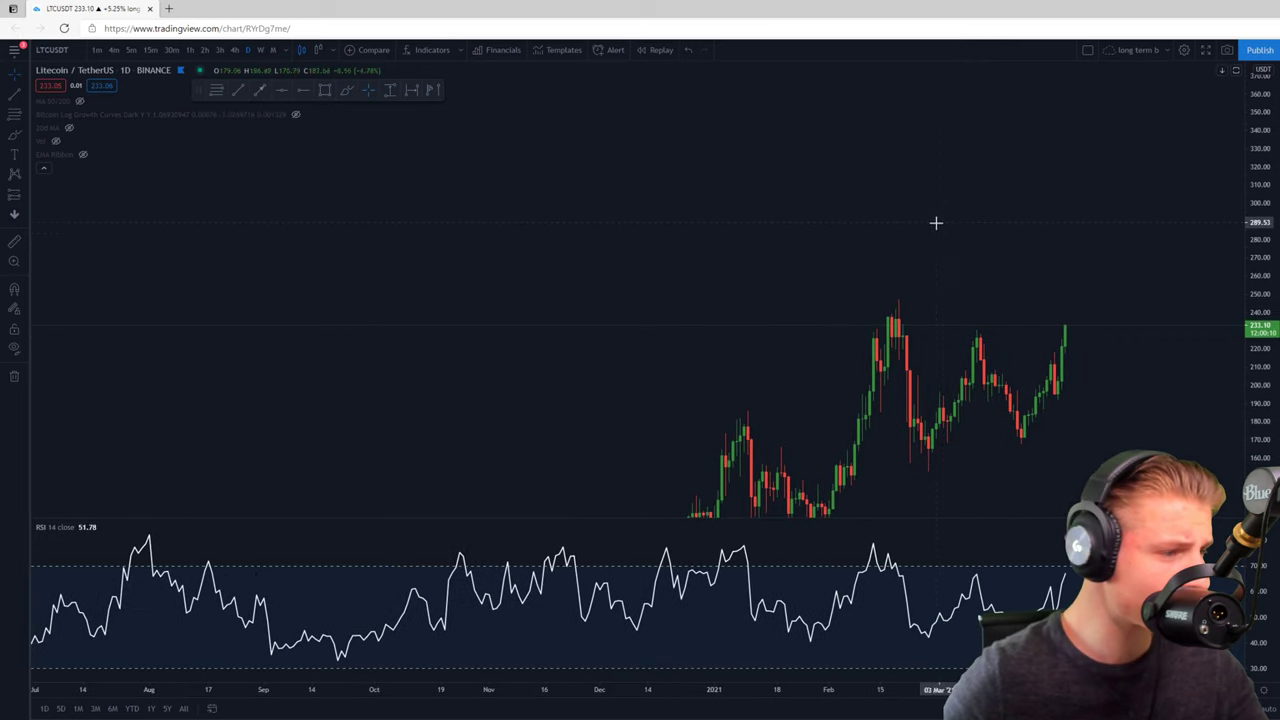
{"action": "left_click", "coordinate": [285, 93]}
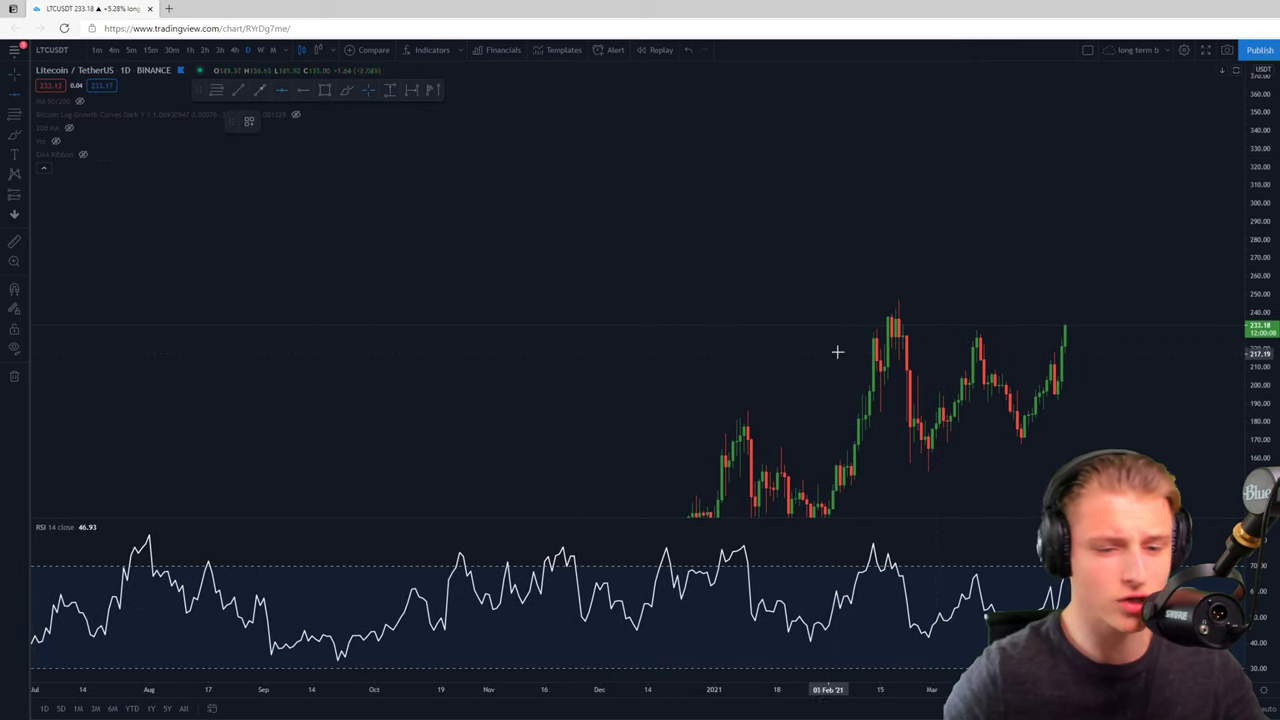
{"action": "left_click", "coordinate": [980, 338]}
{"action": "scroll", "coordinate": [1180, 370], "scroll_direction": "up", "scroll_amount": 4}
{"action": "left_click_drag", "start_coordinate": [1160, 365], "coordinate": [1033, 364]}
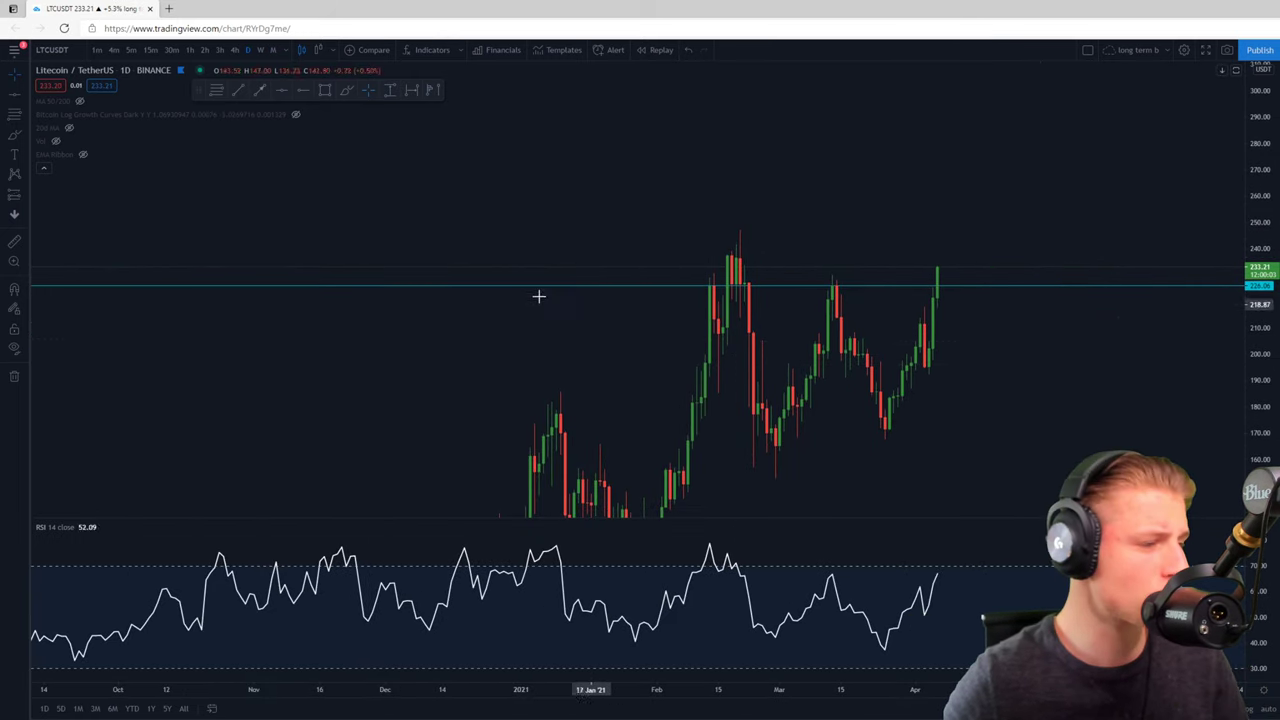
{"action": "left_click_drag", "start_coordinate": [1100, 350], "coordinate": [1117, 368]}
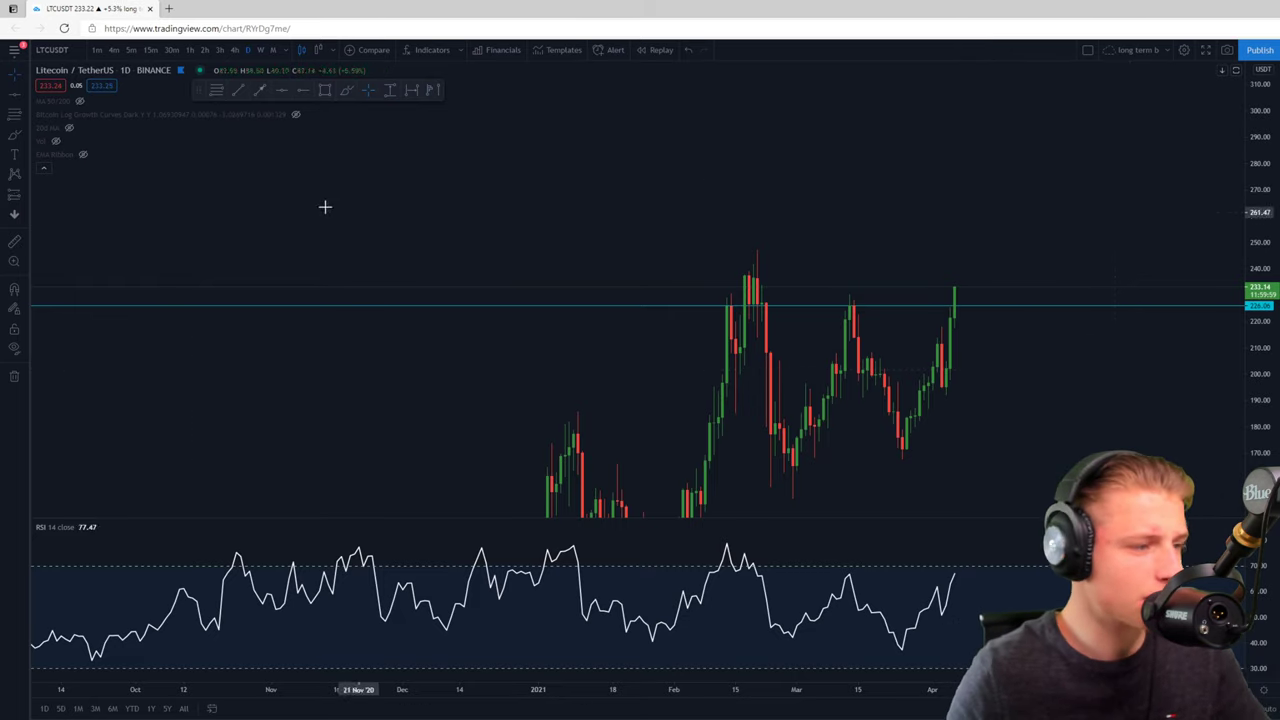
Sketch and undo brush circles, an arrow and a W shape around the recent candles above the neckline.
{"action": "left_click_drag", "start_coordinate": [966, 298], "coordinate": [950, 300]}
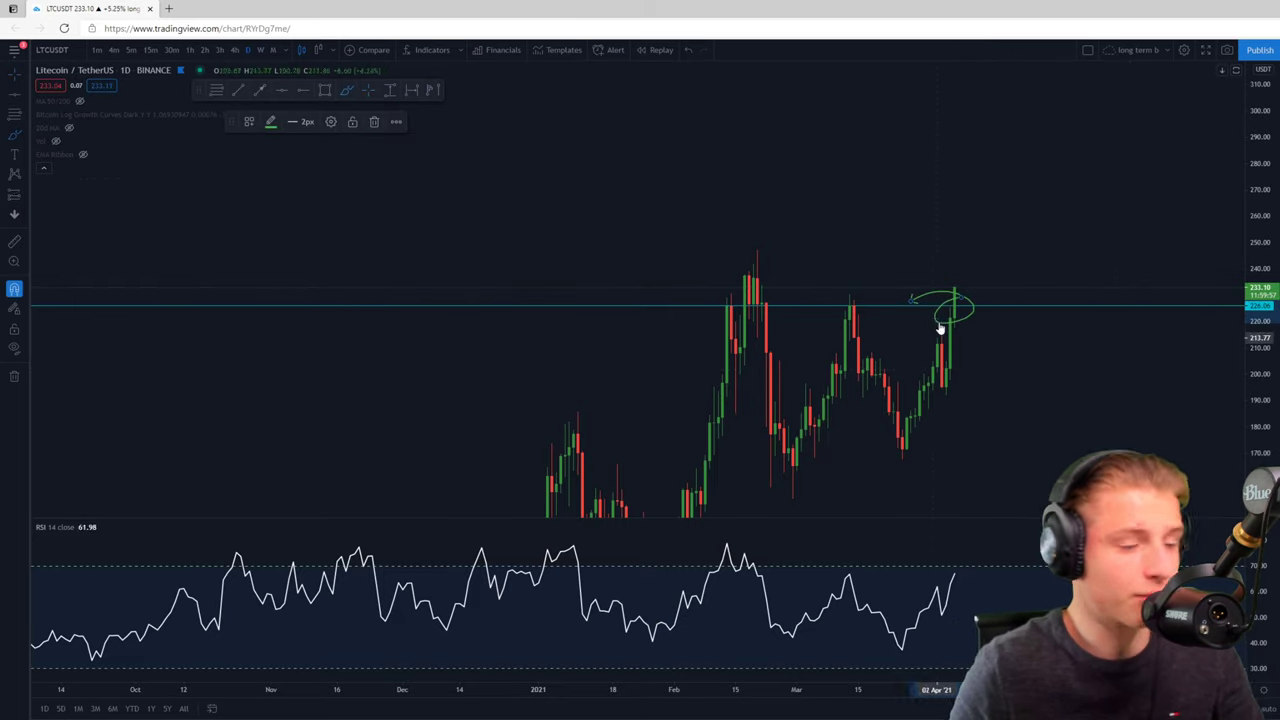
{"action": "key", "text": "ctrl+z"}
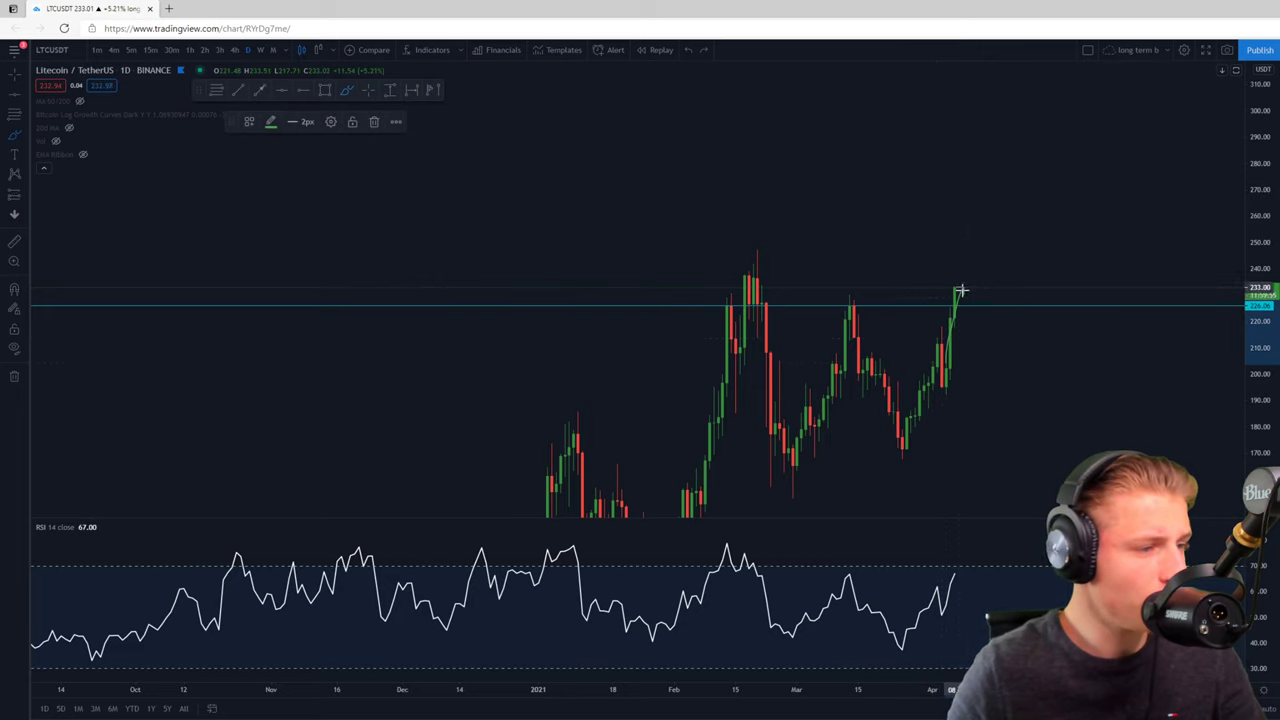
{"action": "left_click_drag", "start_coordinate": [945, 360], "coordinate": [950, 370]}
{"action": "key", "text": "ctrl+z"}
{"action": "left_click_drag", "start_coordinate": [1000, 240], "coordinate": [1055, 270]}
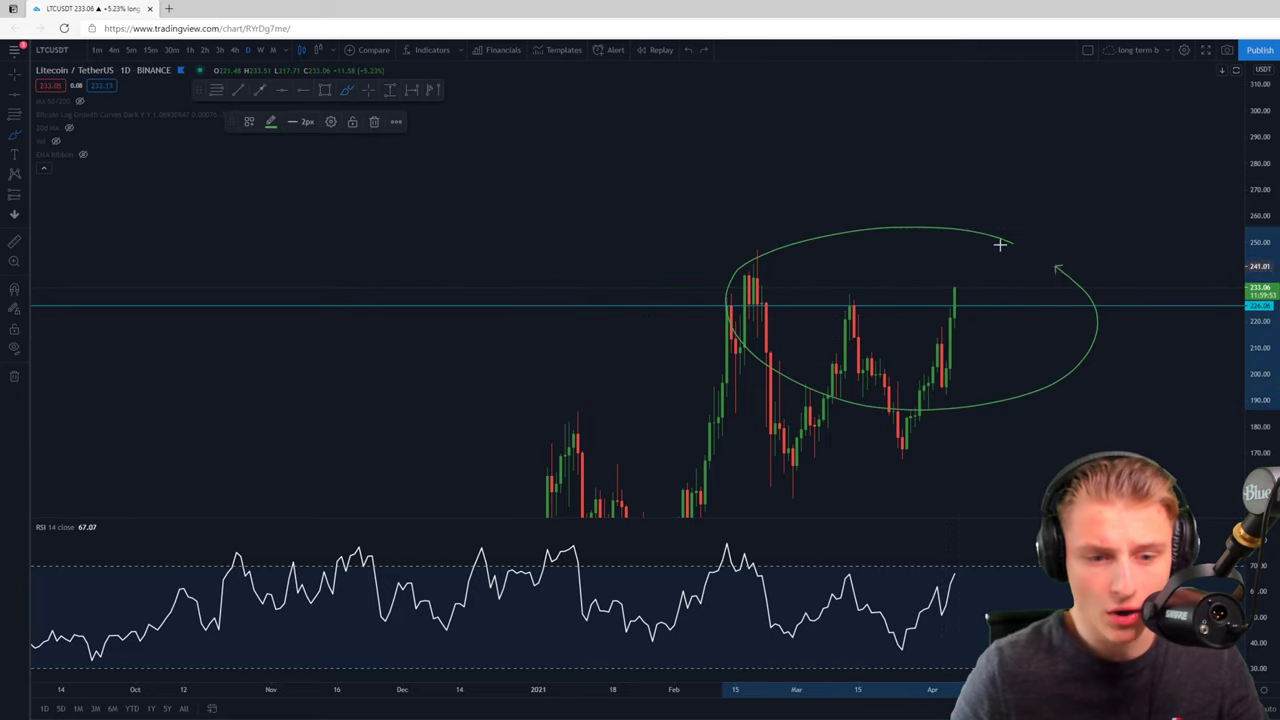
{"action": "key", "text": "ctrl+z"}
{"action": "left_click_drag", "start_coordinate": [965, 275], "coordinate": [1027, 432]}
{"action": "key", "text": "ctrl+z"}
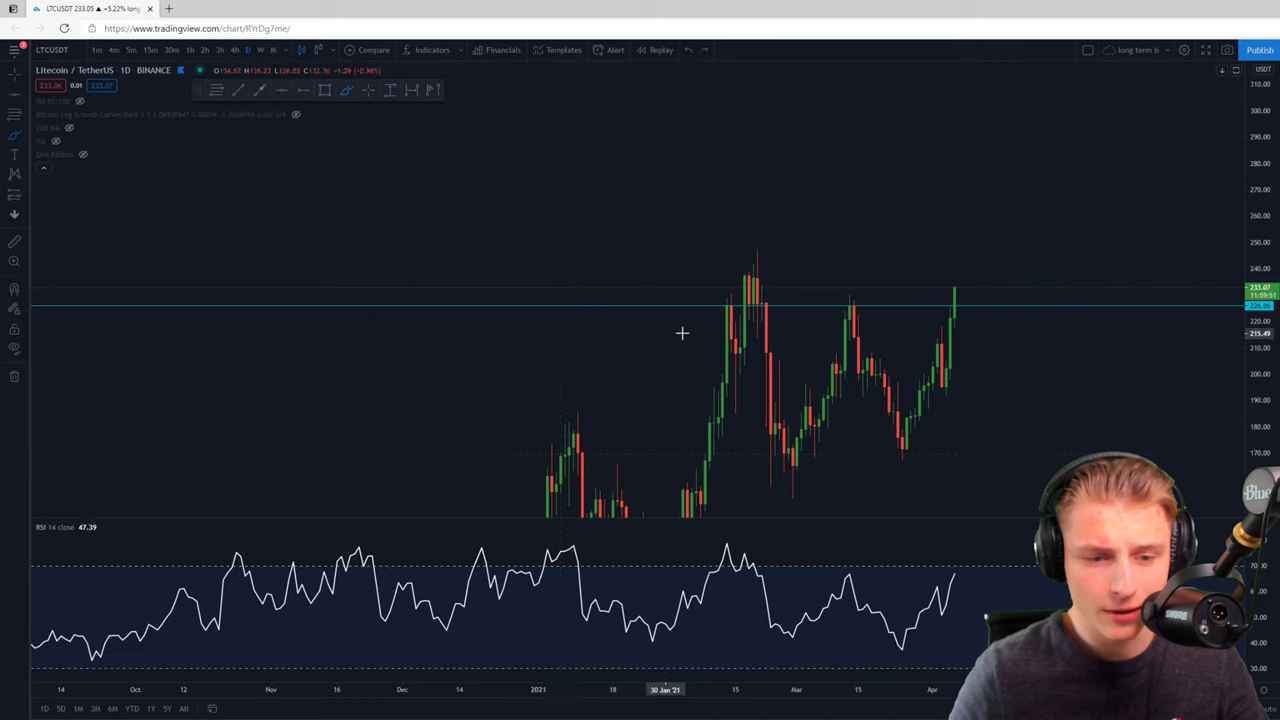
{"action": "left_click_drag", "start_coordinate": [745, 290], "coordinate": [970, 270]}
{"action": "left_click_drag", "start_coordinate": [900, 290], "coordinate": [1000, 280]}
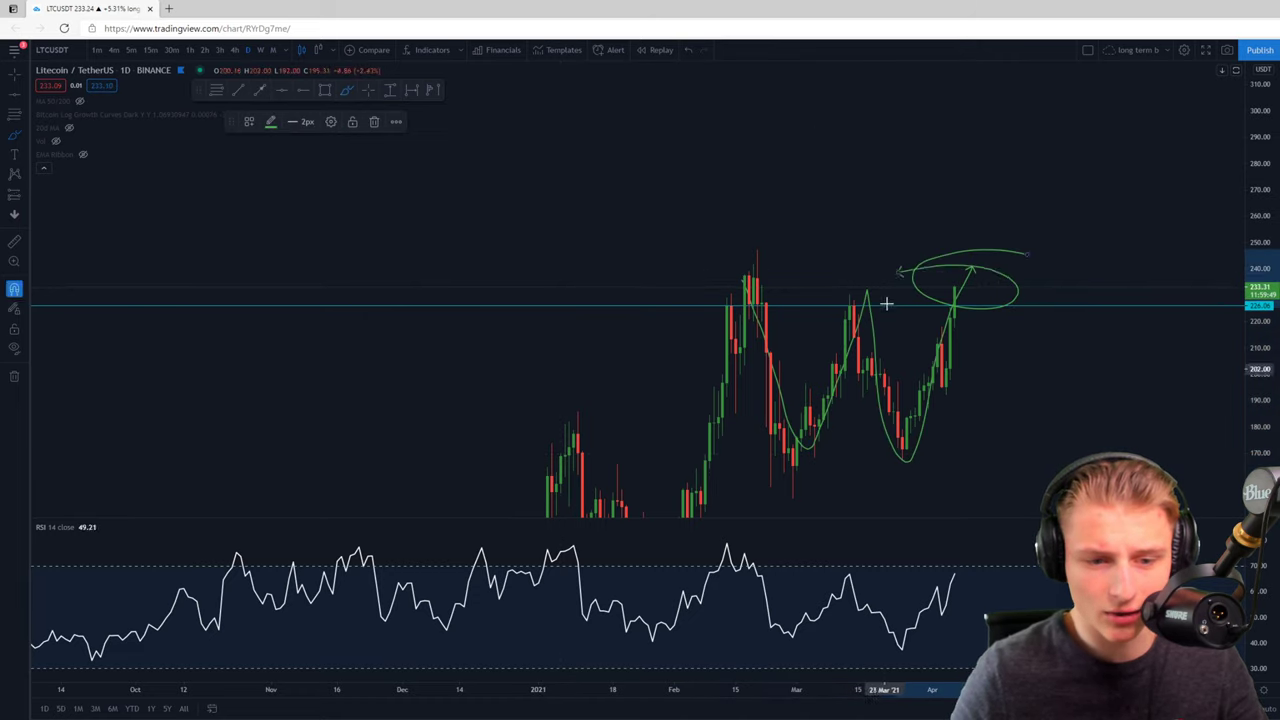
{"action": "key", "text": "ctrl+z"}
{"action": "key", "text": "ctrl+z"}
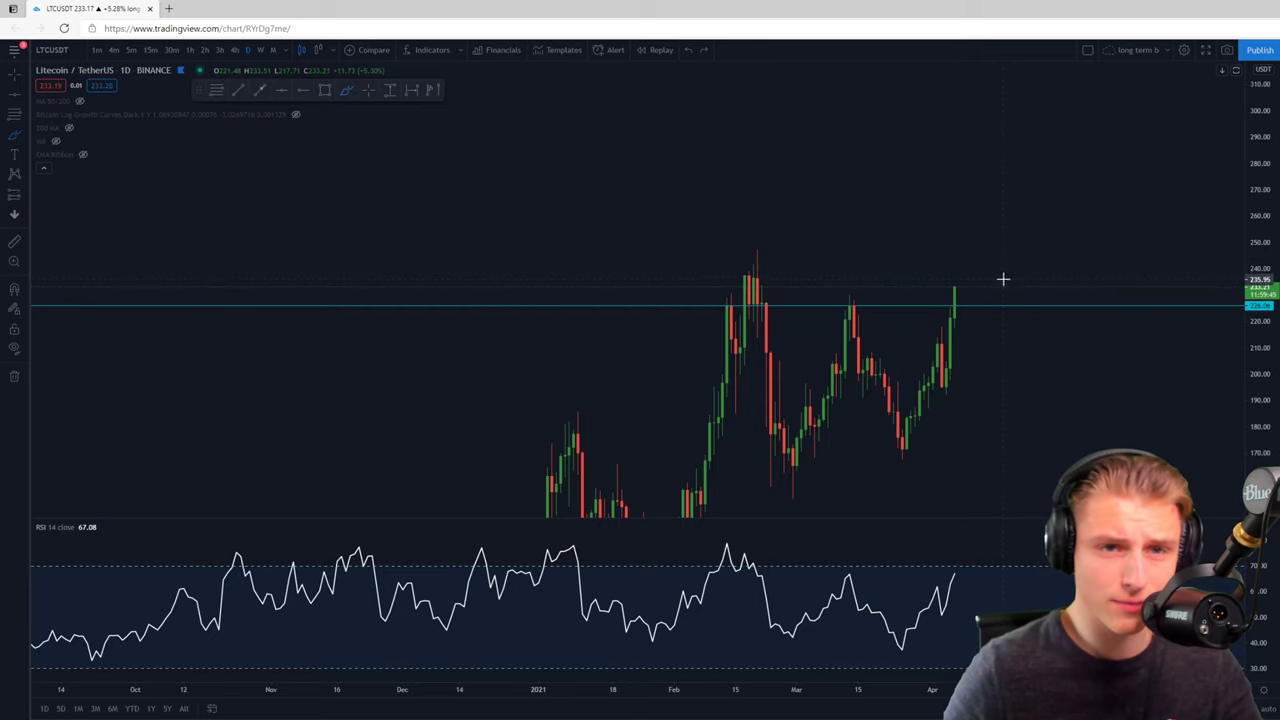
{"action": "left_click_drag", "start_coordinate": [1024, 274], "coordinate": [1005, 400]}
{"action": "key", "text": "ctrl+z"}
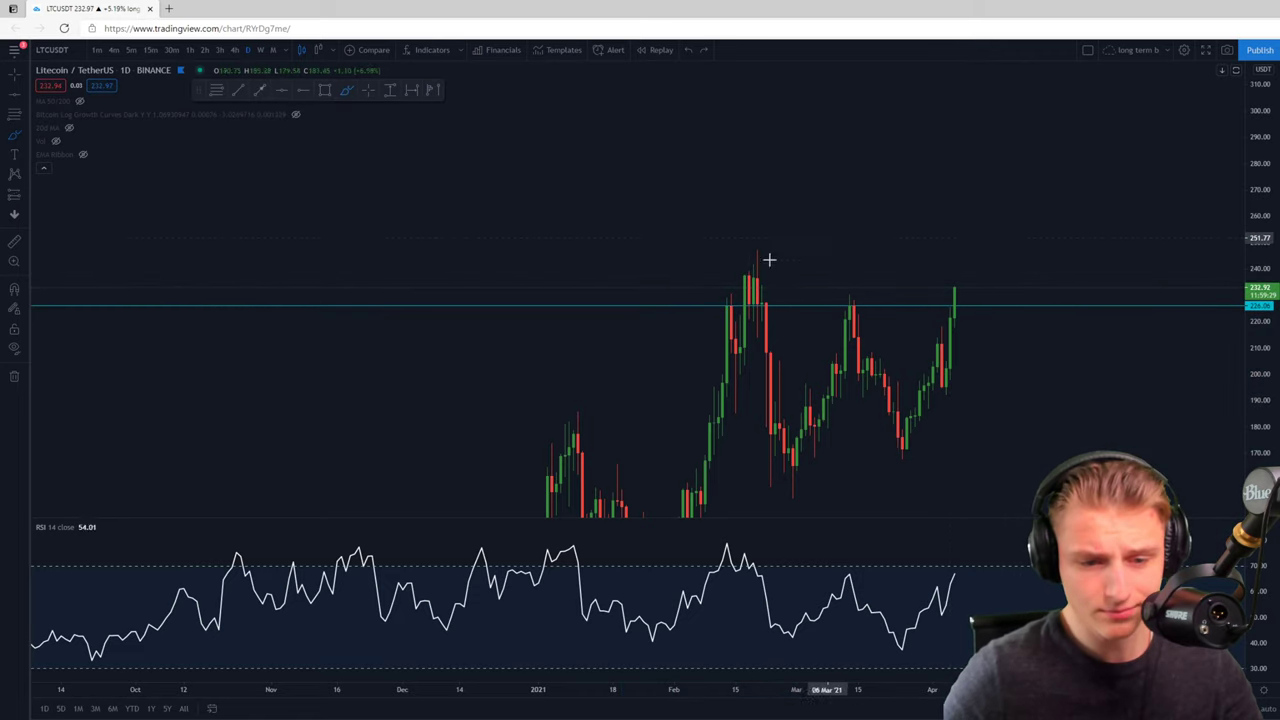
{"action": "left_click_drag", "start_coordinate": [960, 215], "coordinate": [800, 200]}
{"action": "left_click_drag", "start_coordinate": [745, 320], "coordinate": [950, 295]}
{"action": "key", "text": "Escape"}
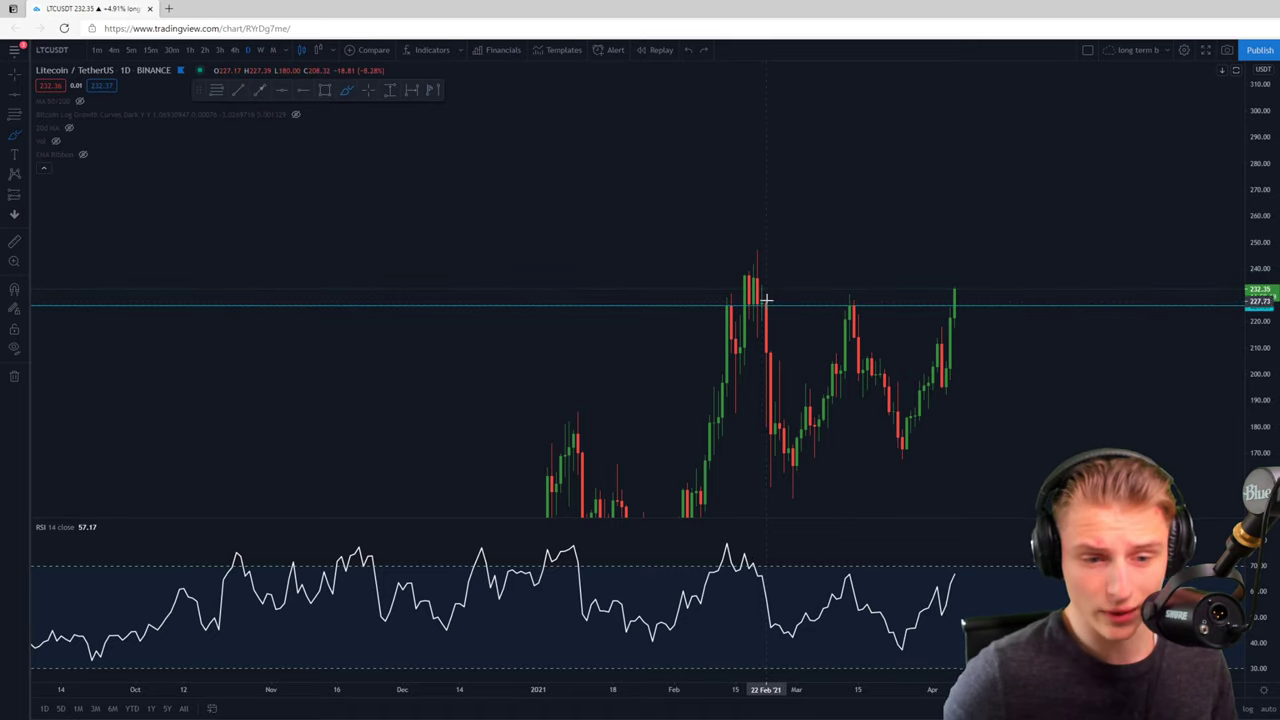
{"action": "left_click_drag", "start_coordinate": [730, 280], "coordinate": [775, 330]}
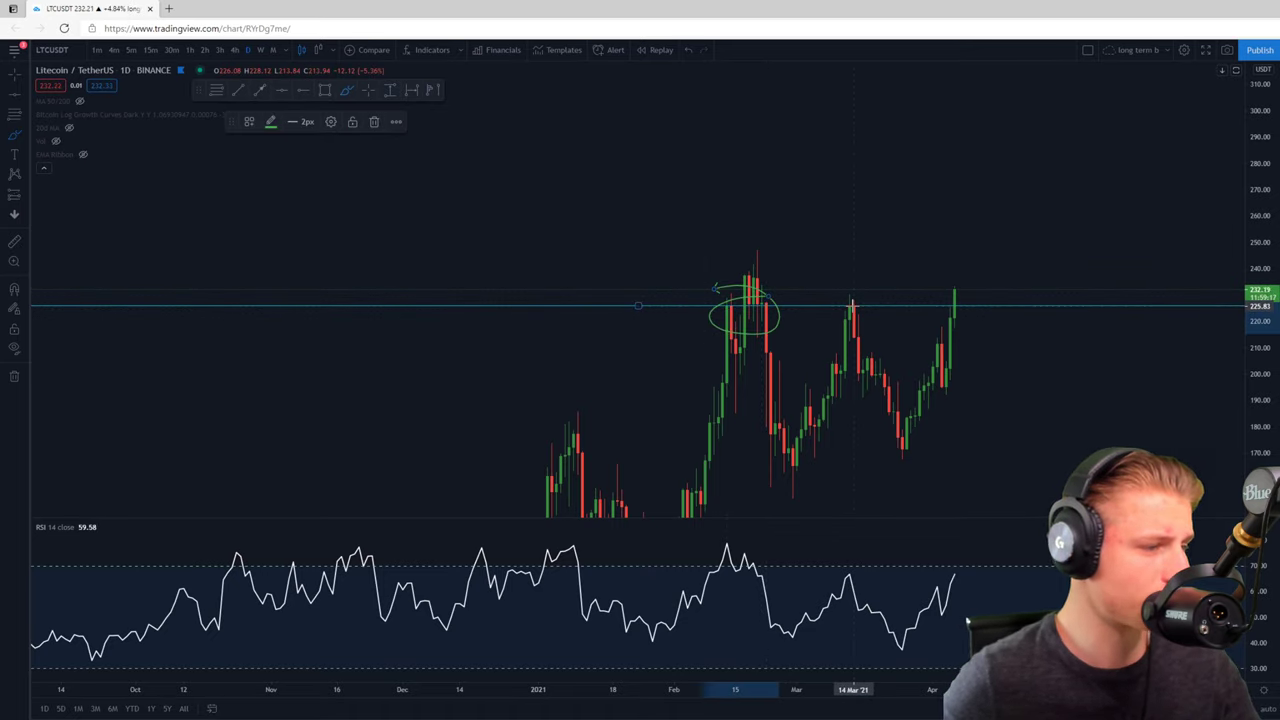
{"action": "key", "text": "Escape"}
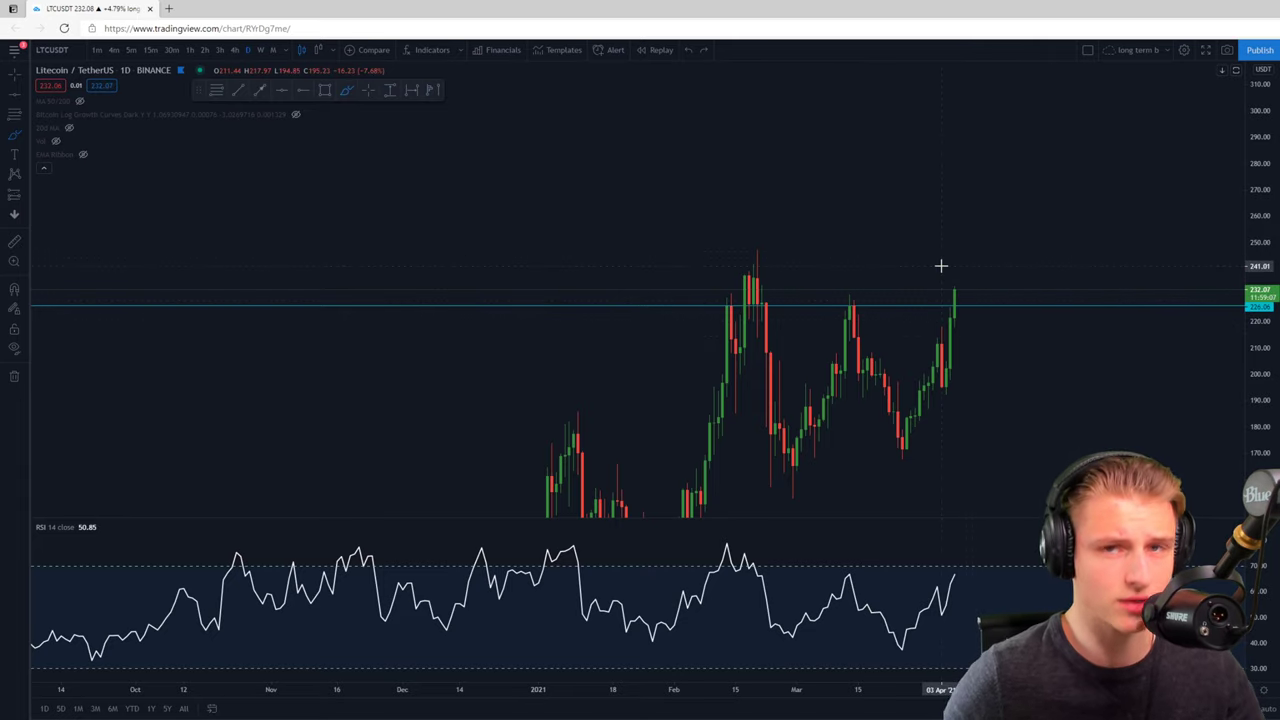
{"action": "mouse_move", "coordinate": [55, 154]}
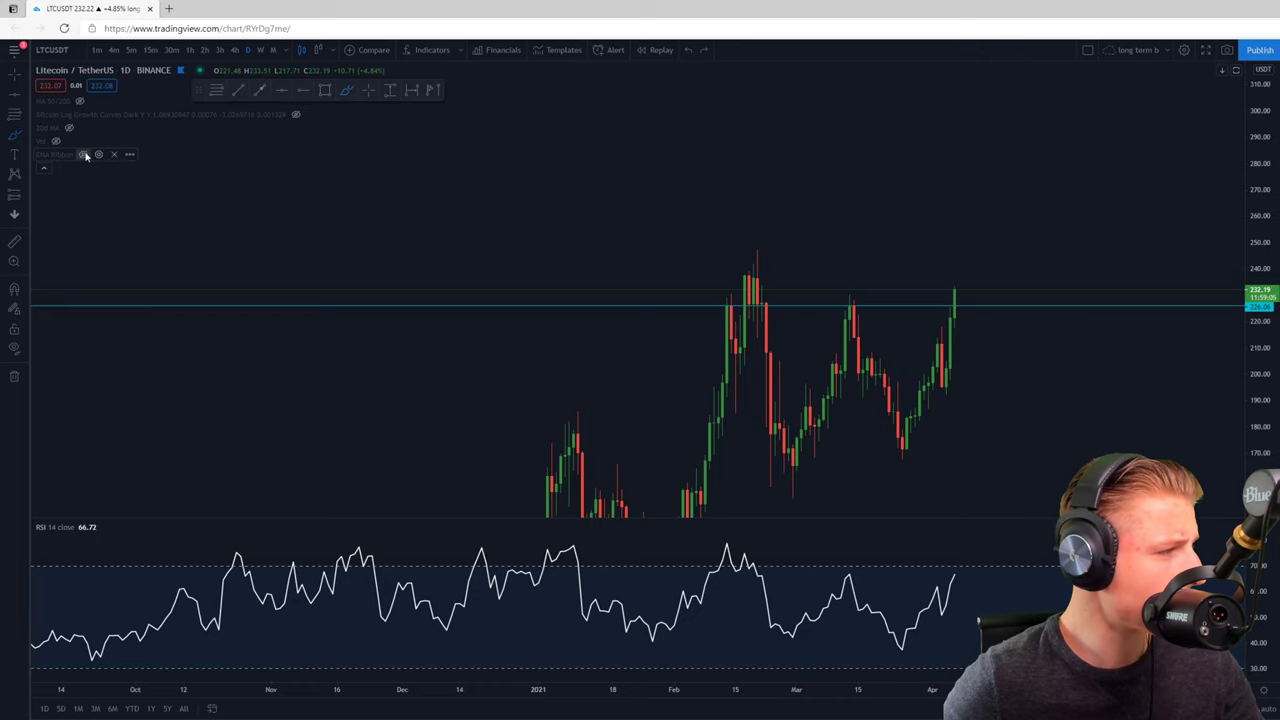
Unhide the EMA Ribbon, then start and cancel a trend line across the RSI highs.
{"action": "left_click", "coordinate": [85, 155]}
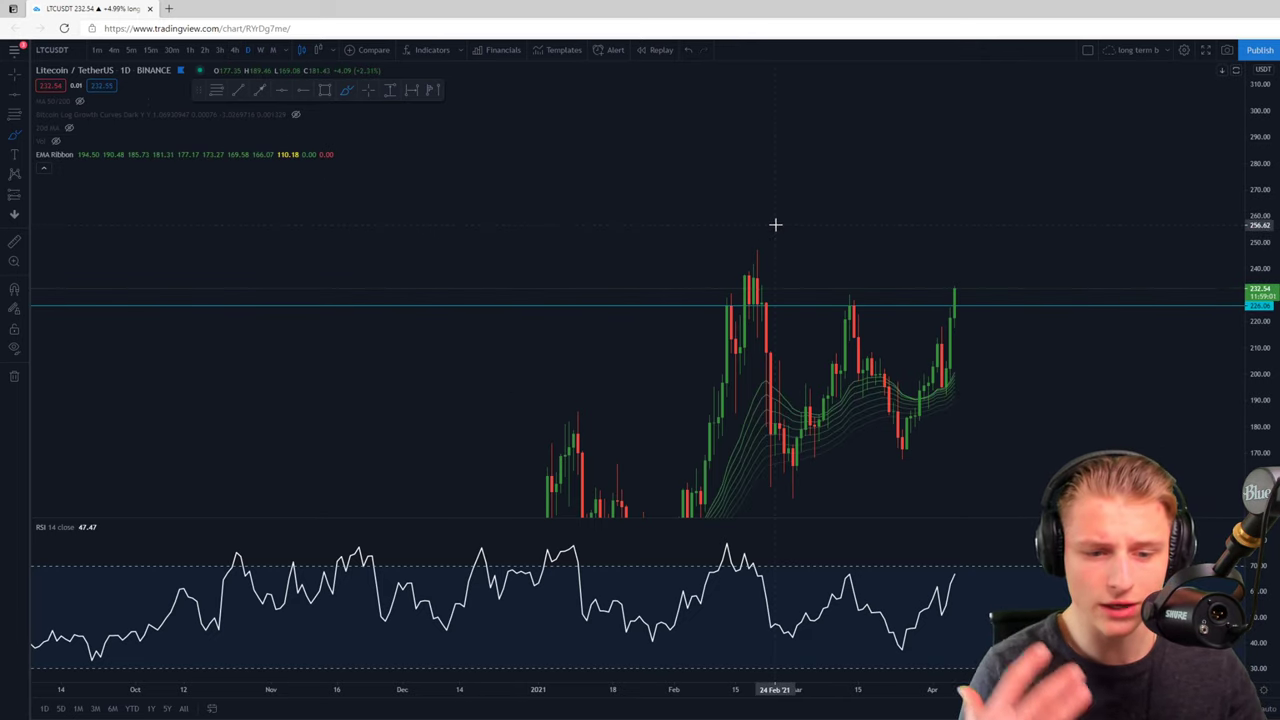
{"action": "scroll", "coordinate": [955, 290], "scroll_direction": "down", "scroll_amount": 2}
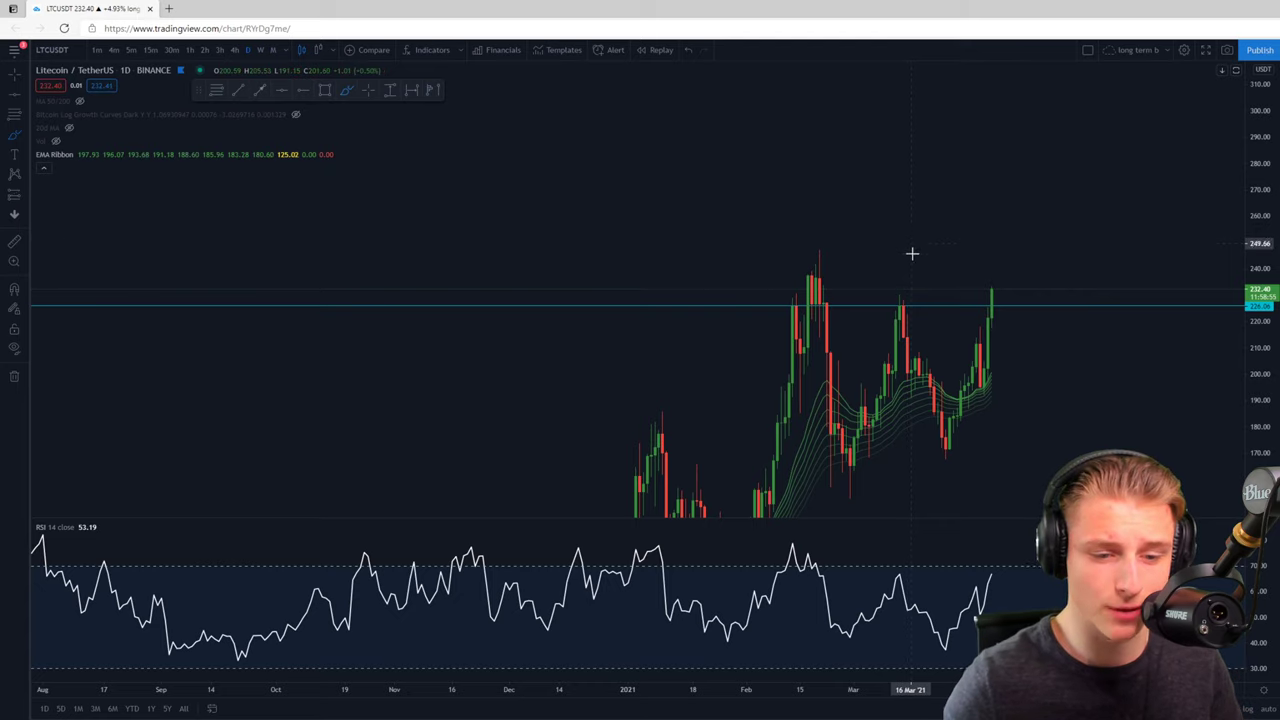
{"action": "left_click", "coordinate": [786, 537]}
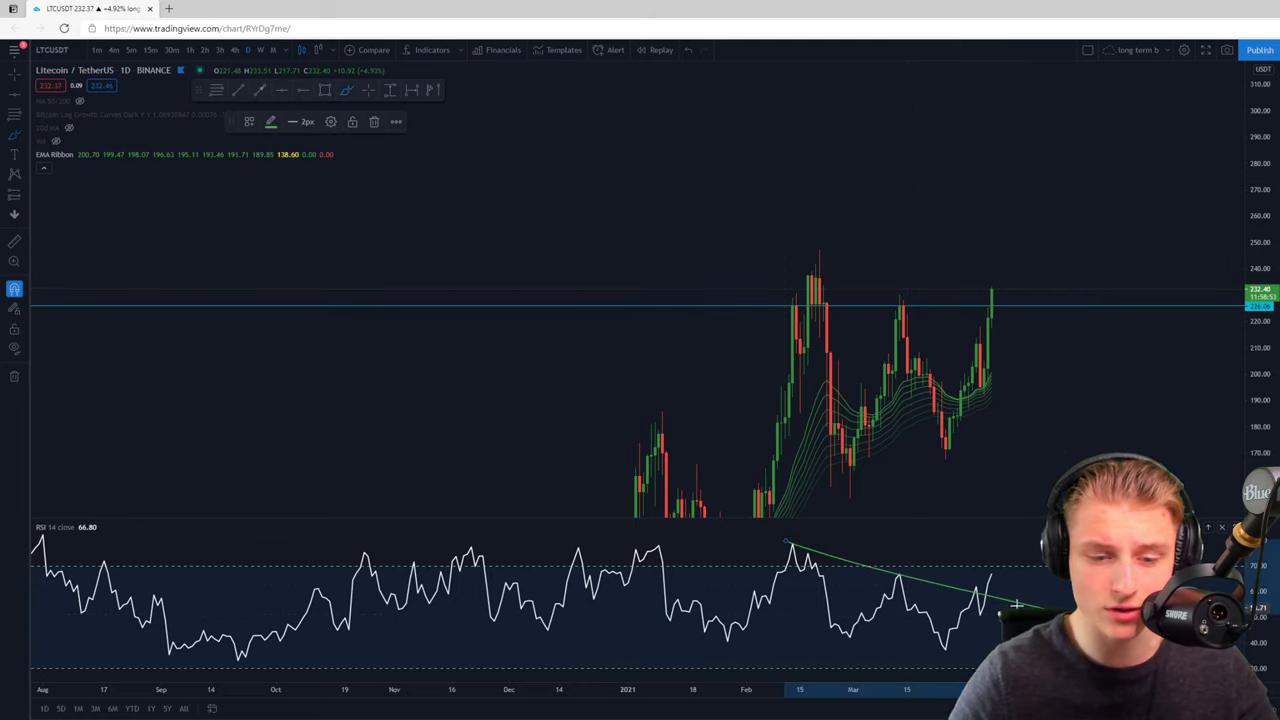
{"action": "key", "text": "Escape"}
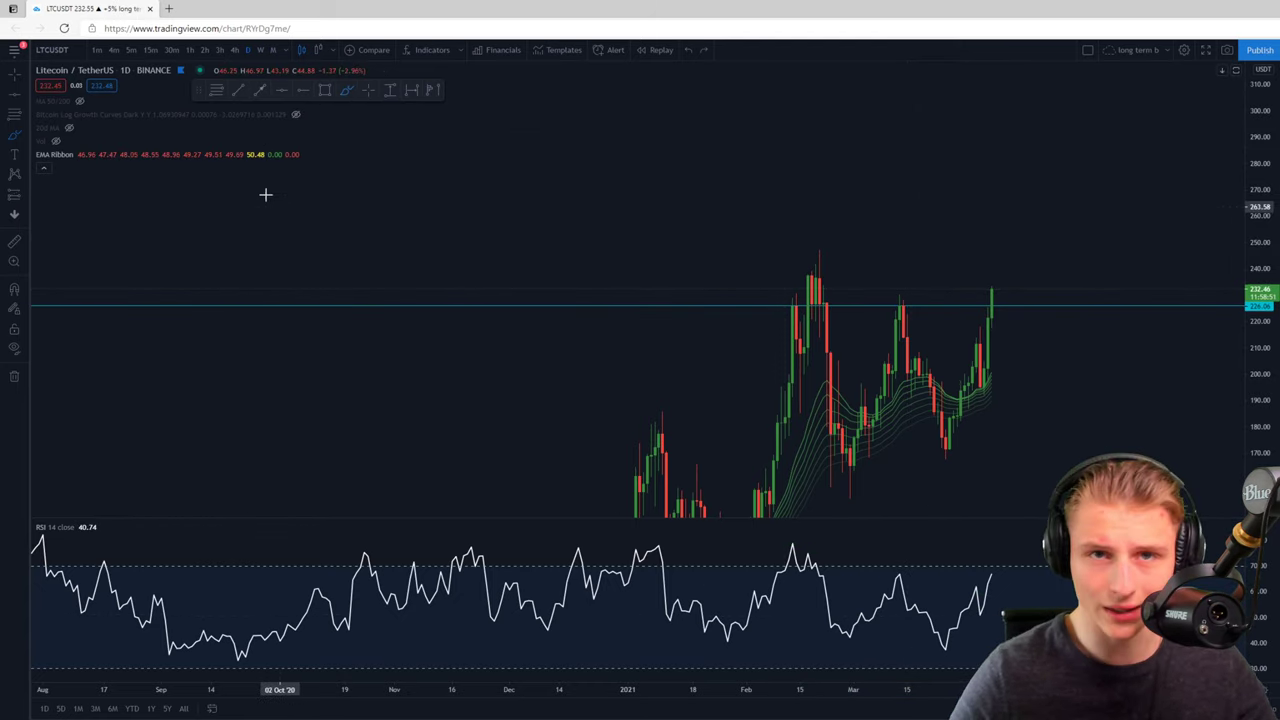
Switch to weekly candles, compress the RSI pane, and bring up symbol search for LTCUSD pairs.
{"action": "left_click", "coordinate": [262, 52]}
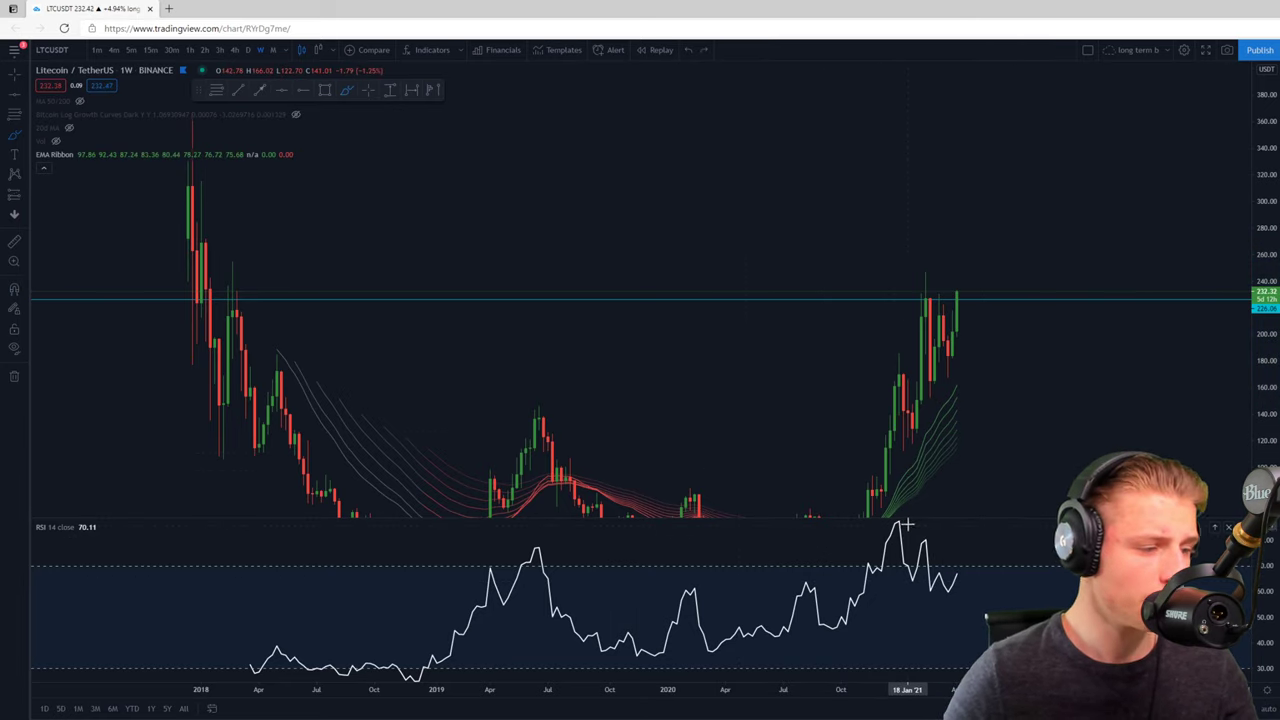
{"action": "left_click_drag", "start_coordinate": [910, 522], "coordinate": [905, 557]}
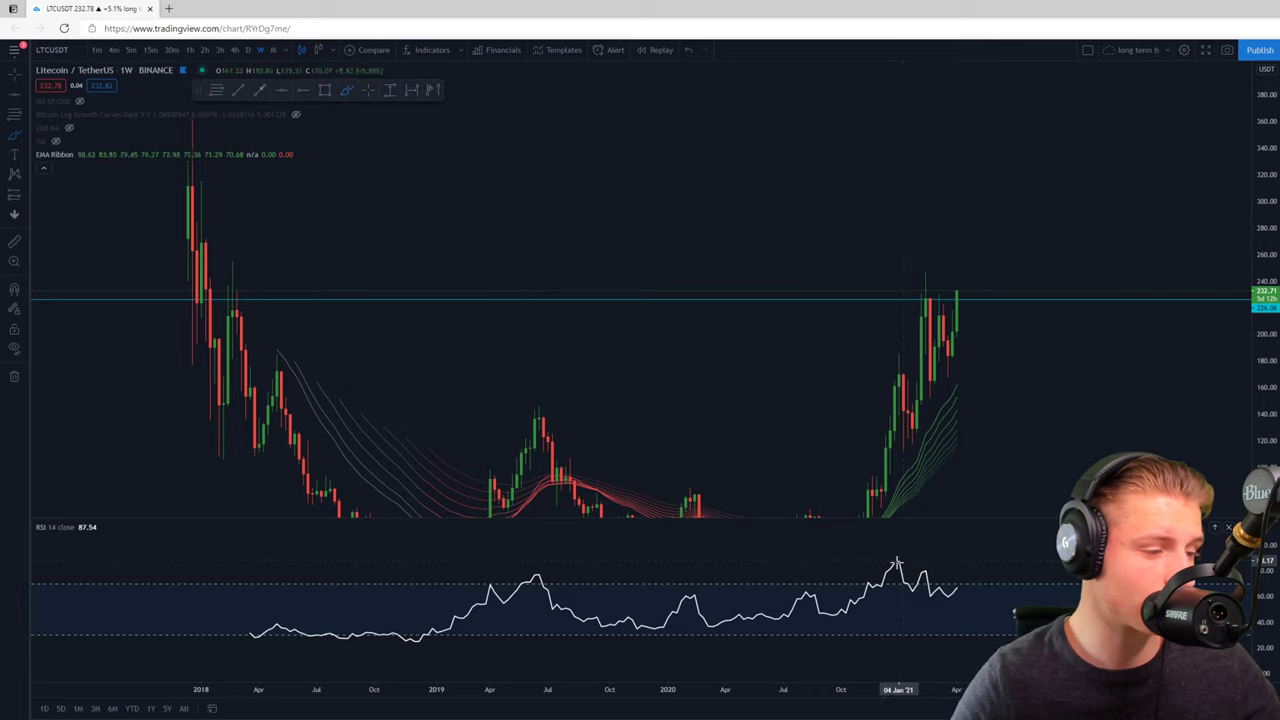
{"action": "key", "text": "alt+m"}
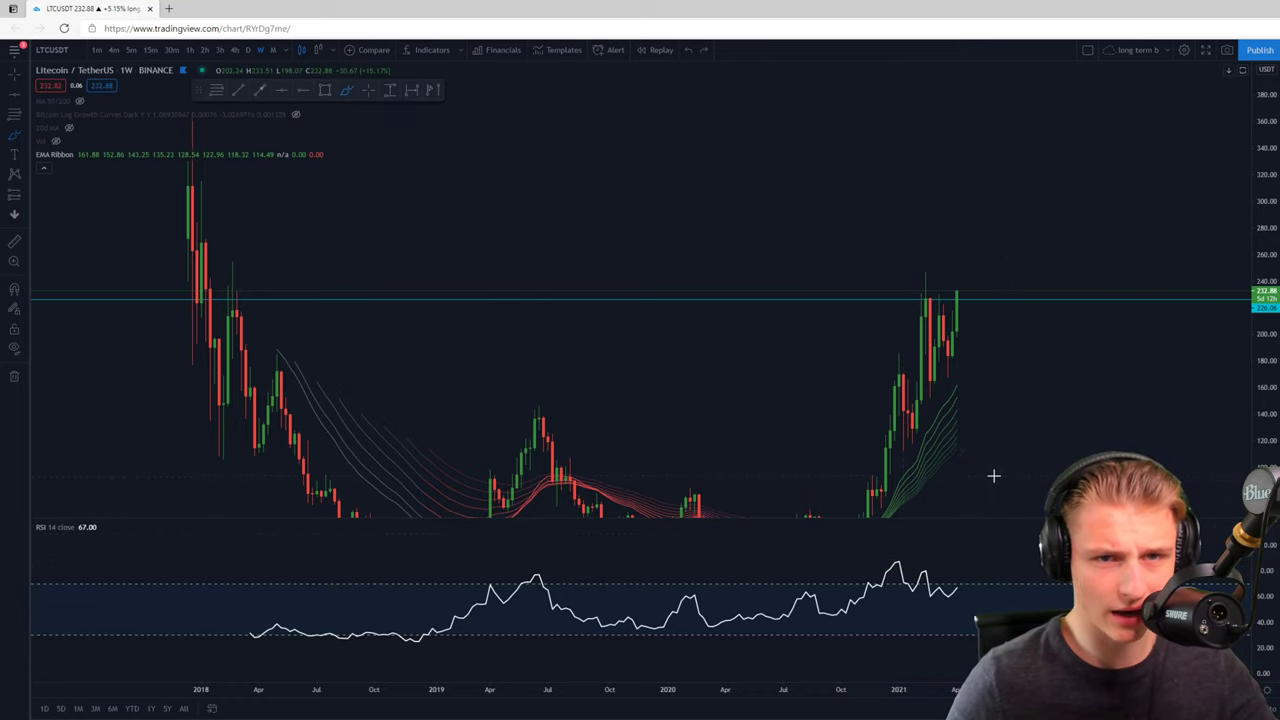
{"action": "scroll", "coordinate": [1010, 360], "scroll_direction": "up", "scroll_amount": 2}
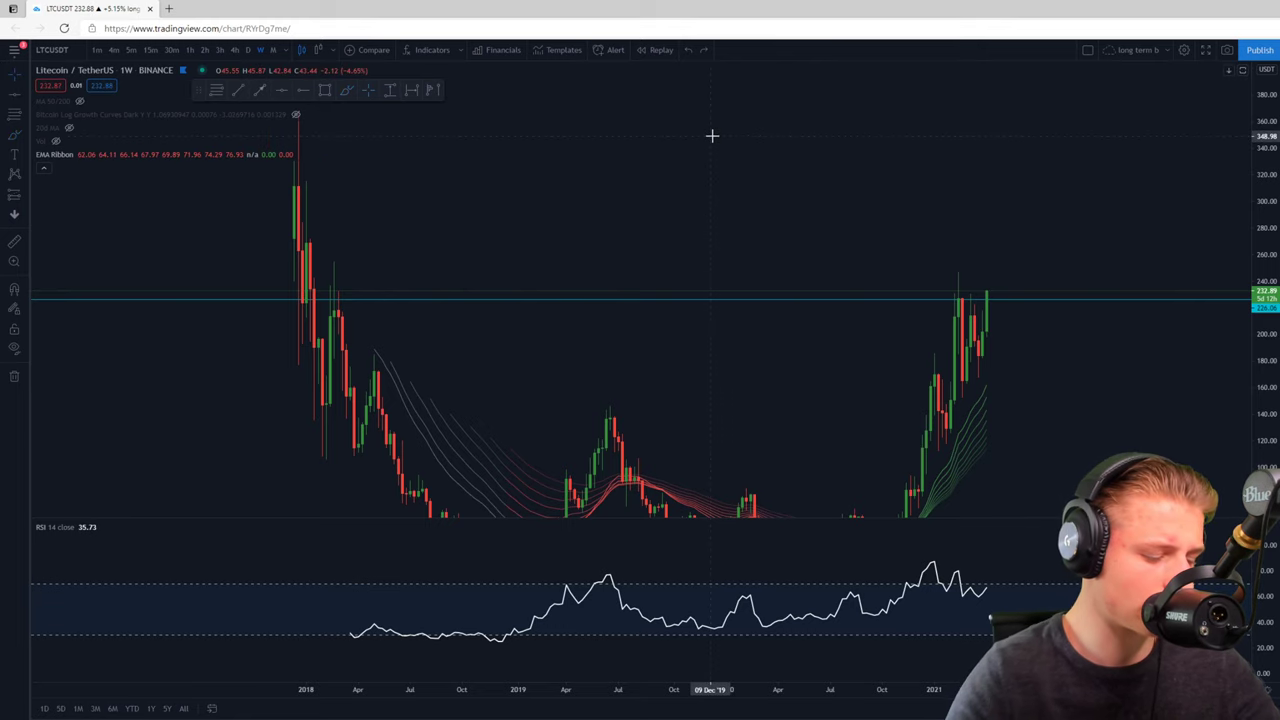
{"action": "type", "text": "LTCUSD"}
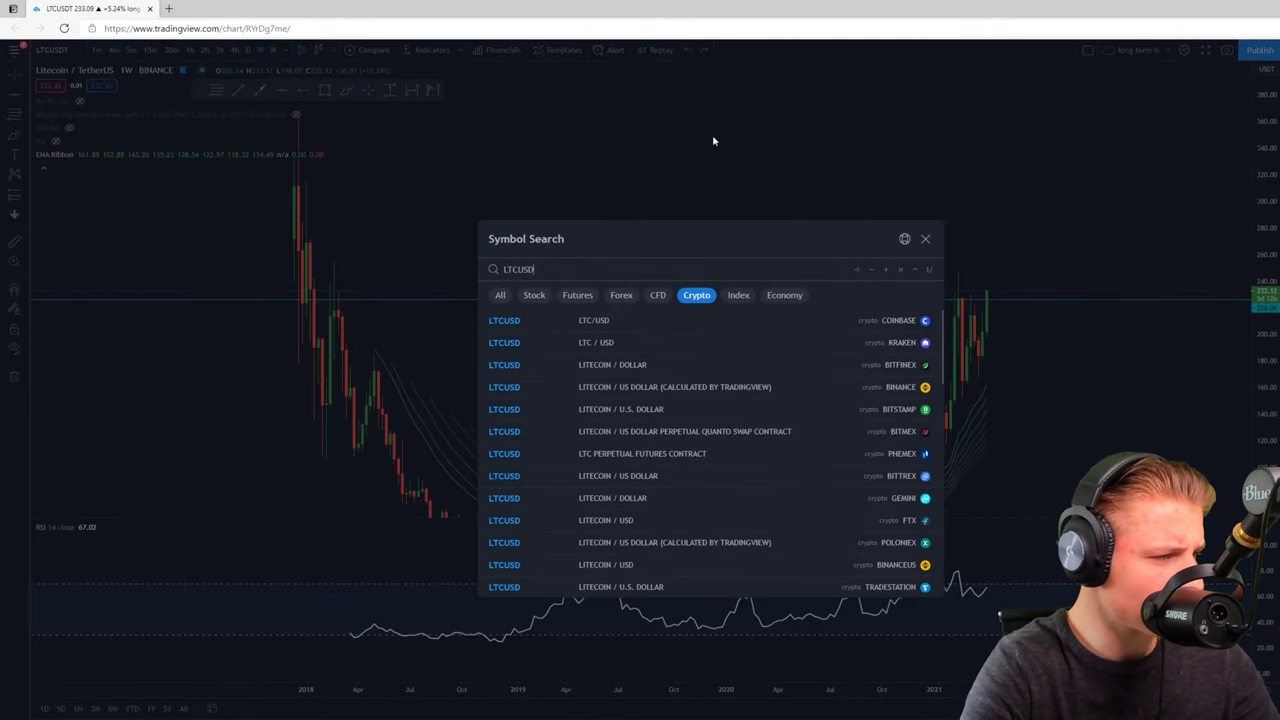
Load the Litecoin/US dollar Binance pair, hide the EMA Ribbon and shift history left for room.
{"action": "key", "text": "Down"}
{"action": "key", "text": "Down"}
{"action": "key", "text": "Down"}
{"action": "key", "text": "Down"}
{"action": "key", "text": "Return"}
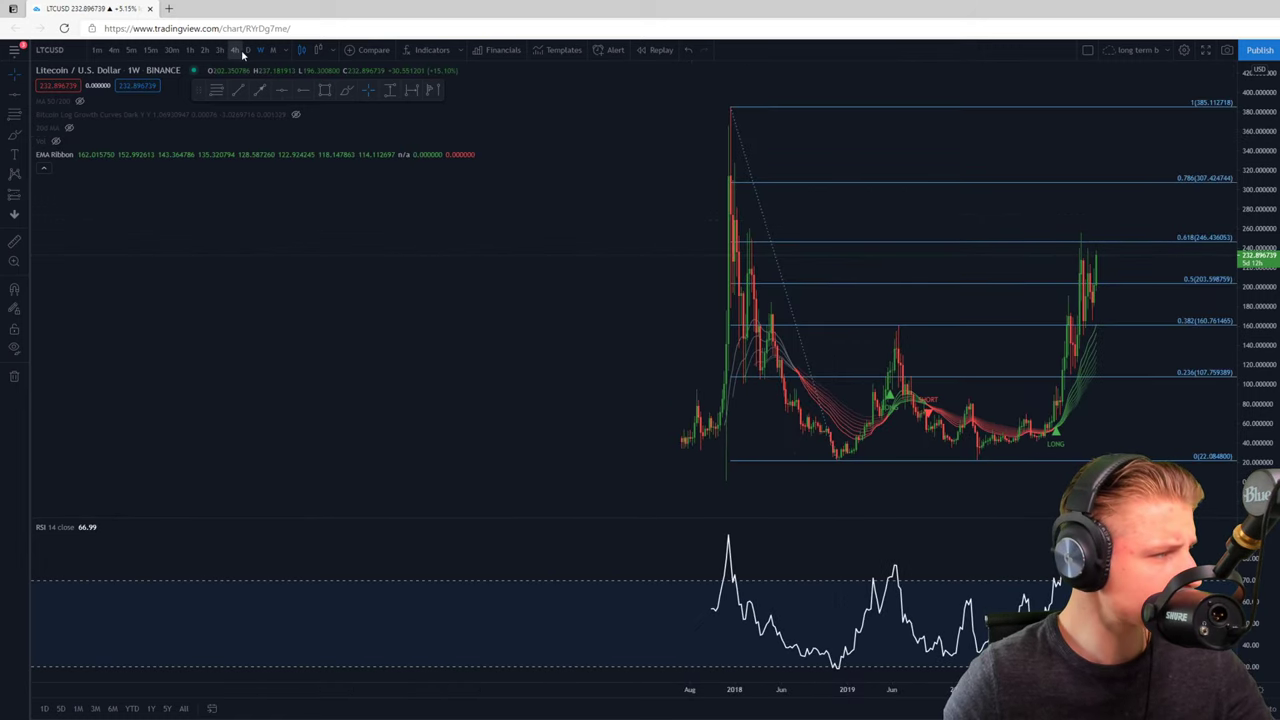
{"action": "left_click", "coordinate": [43, 166]}
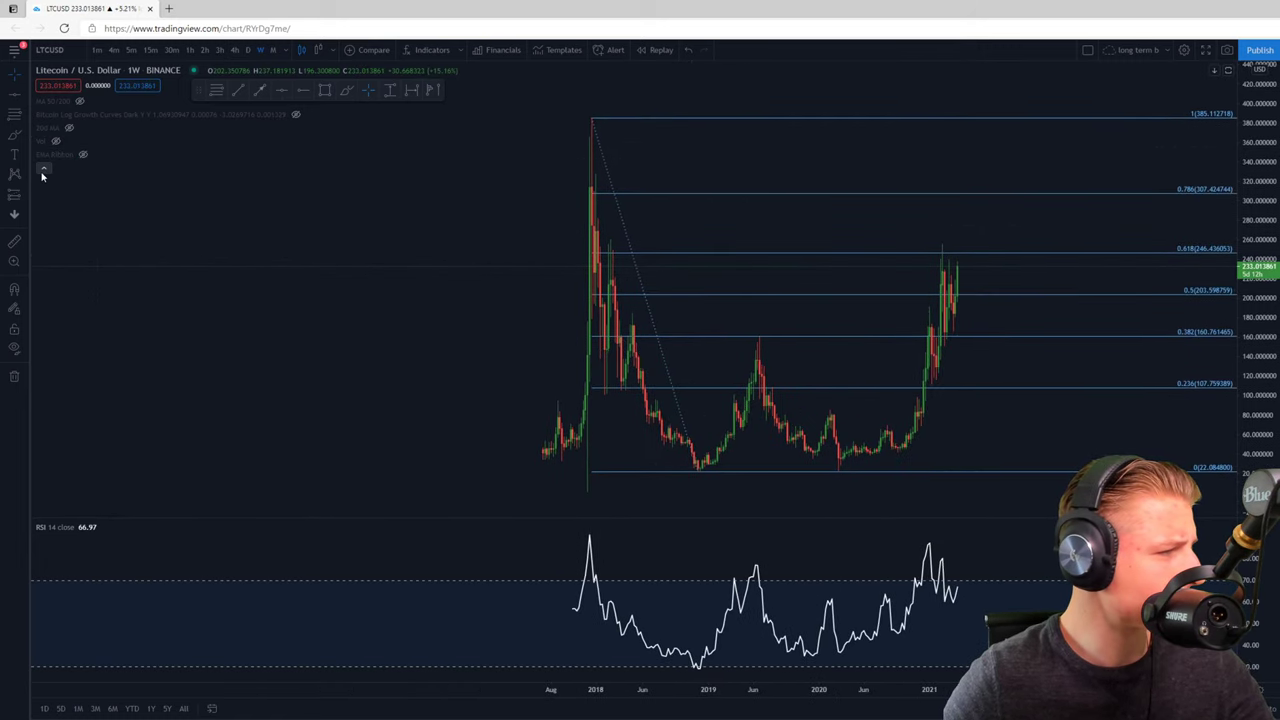
{"action": "scroll", "coordinate": [532, 260], "scroll_direction": "up", "scroll_amount": 3}
{"action": "scroll", "coordinate": [700, 255], "scroll_direction": "up", "scroll_amount": 2}
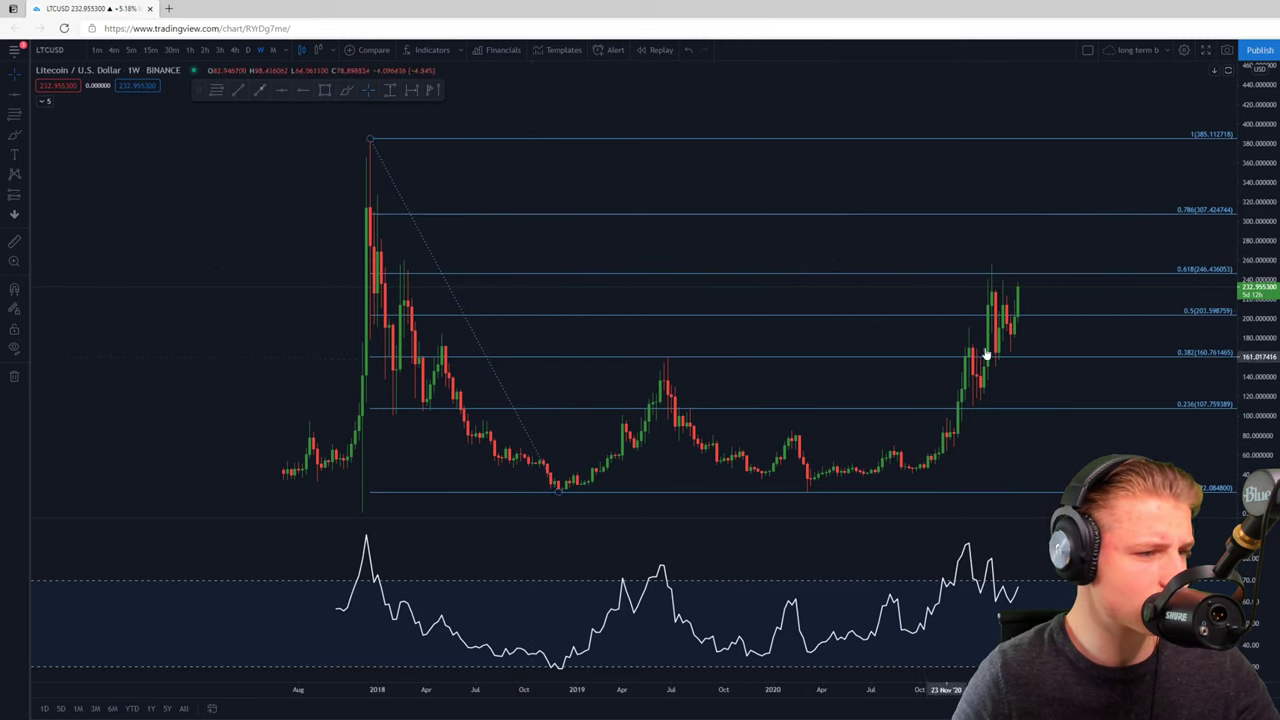
{"action": "scroll", "coordinate": [620, 315], "scroll_direction": "down", "scroll_amount": 3}
{"action": "scroll", "coordinate": [565, 385], "scroll_direction": "up", "scroll_amount": 2}
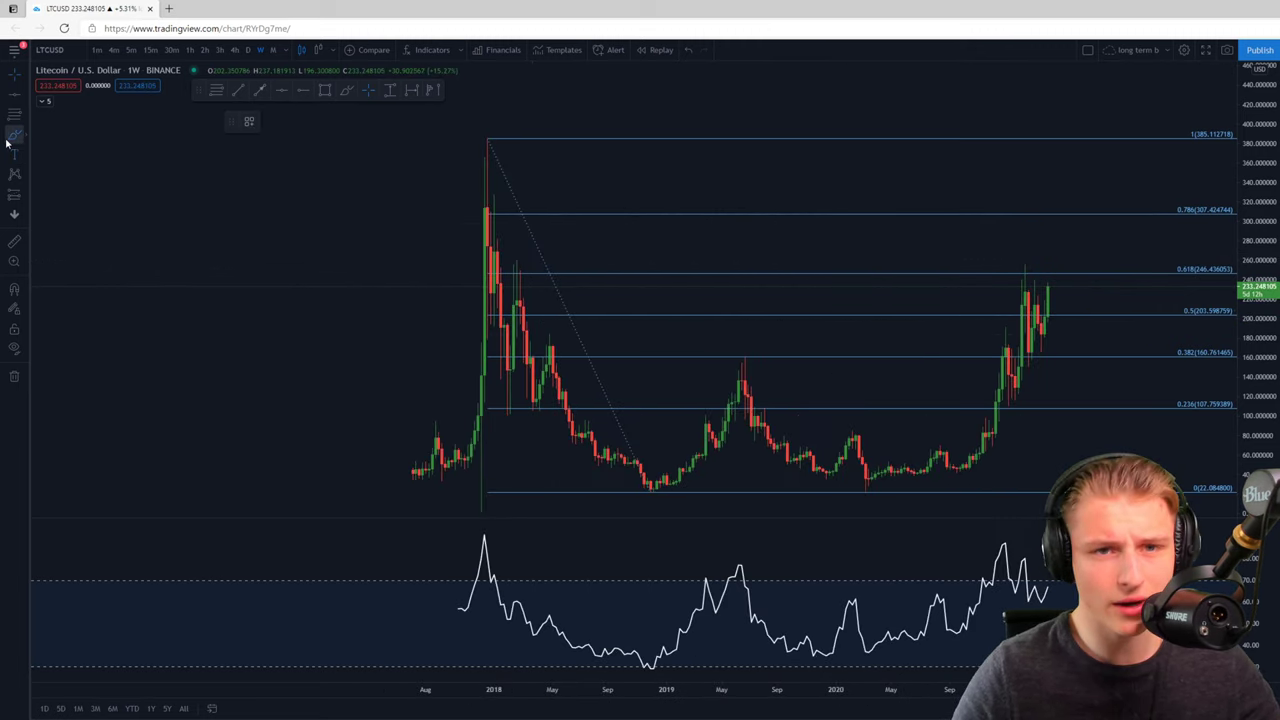
{"action": "left_click_drag", "start_coordinate": [1110, 205], "coordinate": [810, 300]}
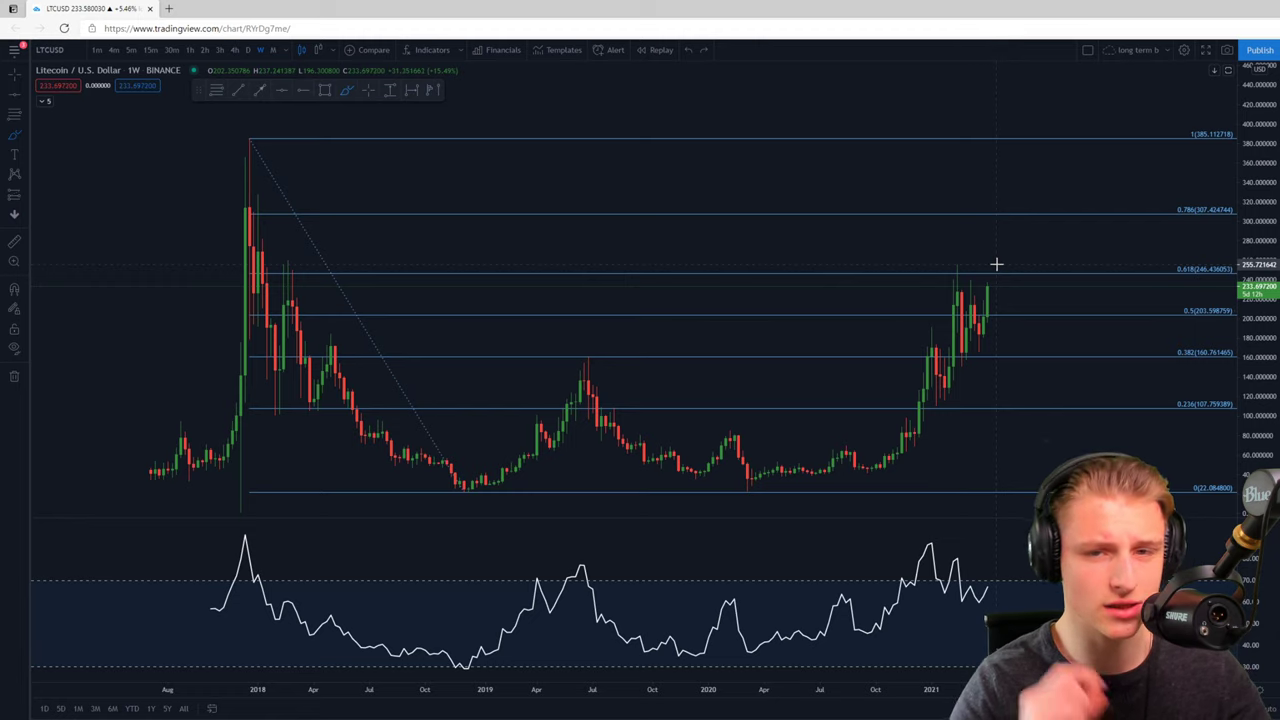
Sketch and undo brush circles around the recent rally while squeezing the price scale.
{"action": "left_click_drag", "start_coordinate": [860, 230], "coordinate": [1050, 380]}
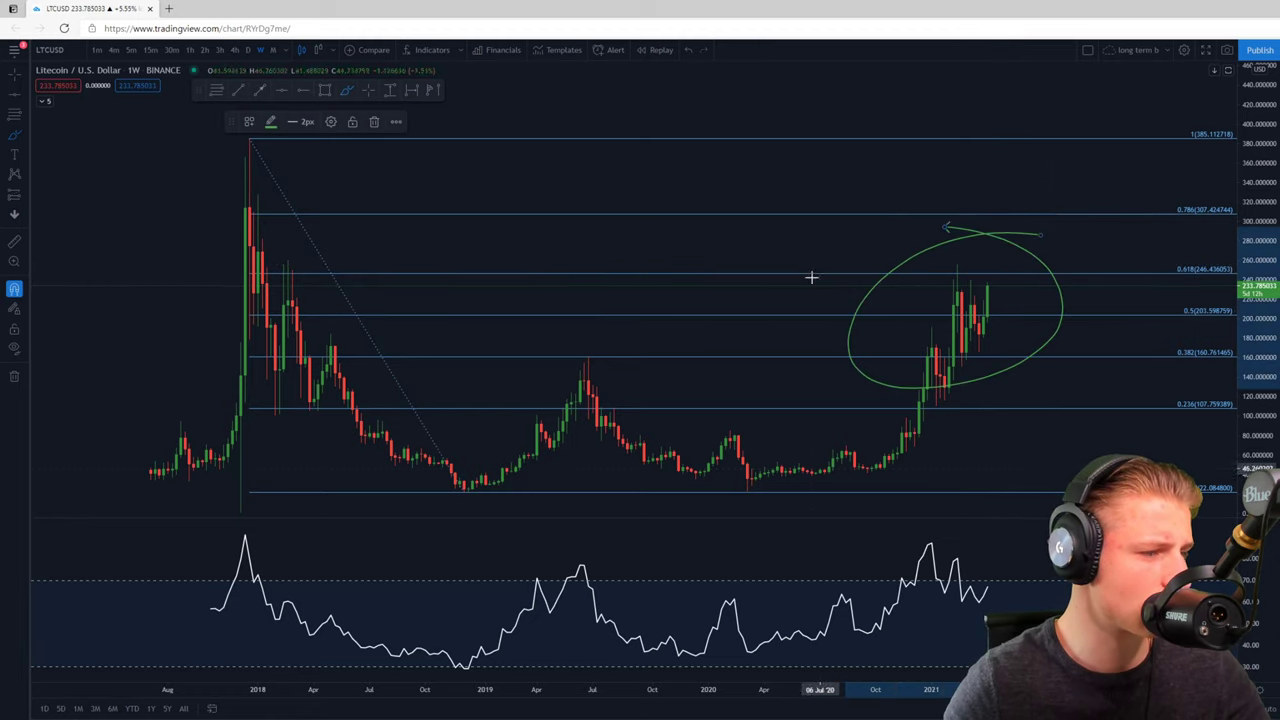
{"action": "key", "text": "ctrl+z"}
{"action": "scroll", "coordinate": [390, 230], "scroll_direction": "down", "scroll_amount": 3}
{"action": "left_click_drag", "start_coordinate": [1258, 190], "coordinate": [1258, 308]}
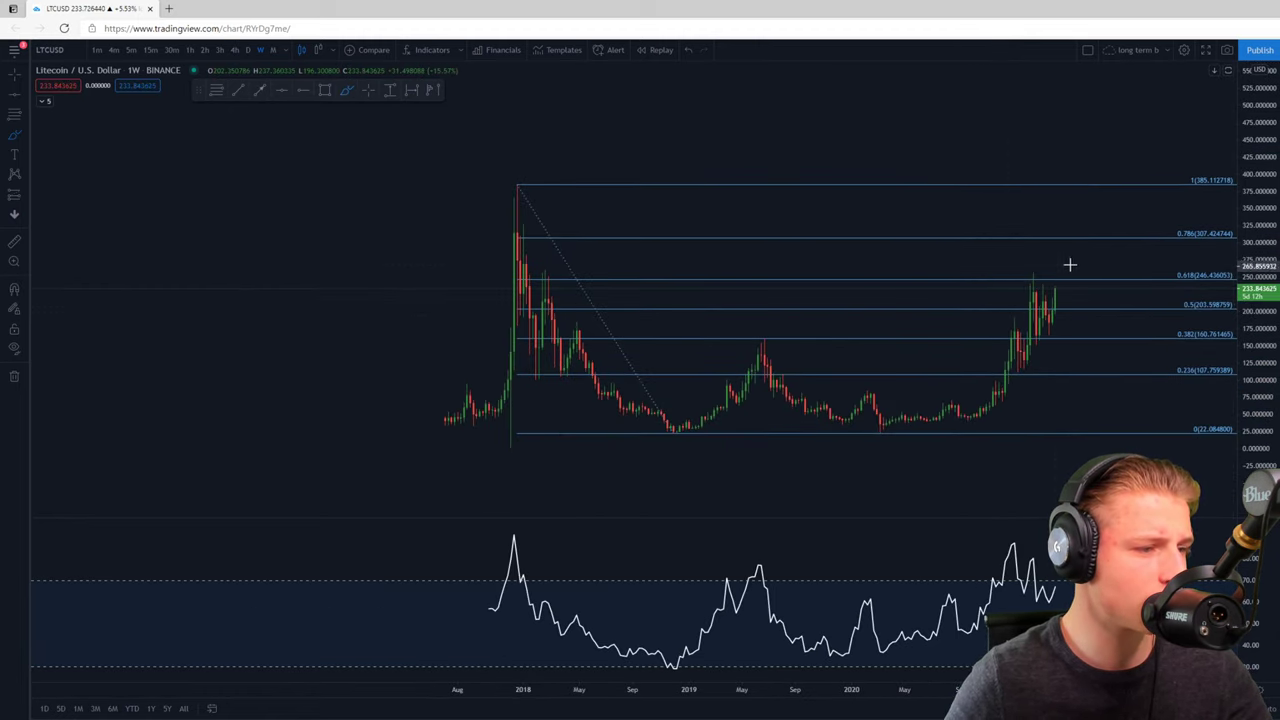
{"action": "mouse_move", "coordinate": [1030, 250]}
{"action": "left_mouse_down"}
{"action": "mouse_move", "coordinate": [1085, 300]}
{"action": "mouse_move", "coordinate": [1062, 276]}
{"action": "left_mouse_up"}
{"action": "key", "text": "ctrl+z"}
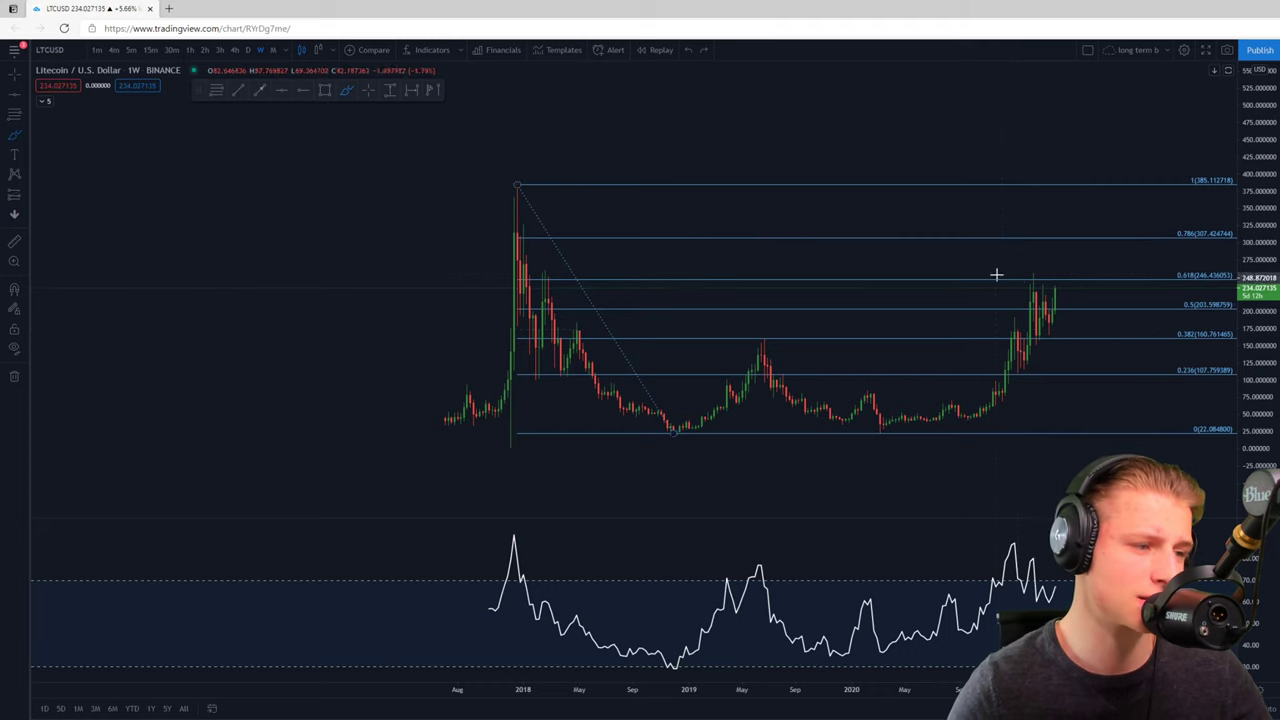
{"action": "scroll", "coordinate": [1020, 282], "scroll_direction": "up", "scroll_amount": 3}
{"action": "scroll", "coordinate": [1000, 282], "scroll_direction": "up", "scroll_amount": 3}
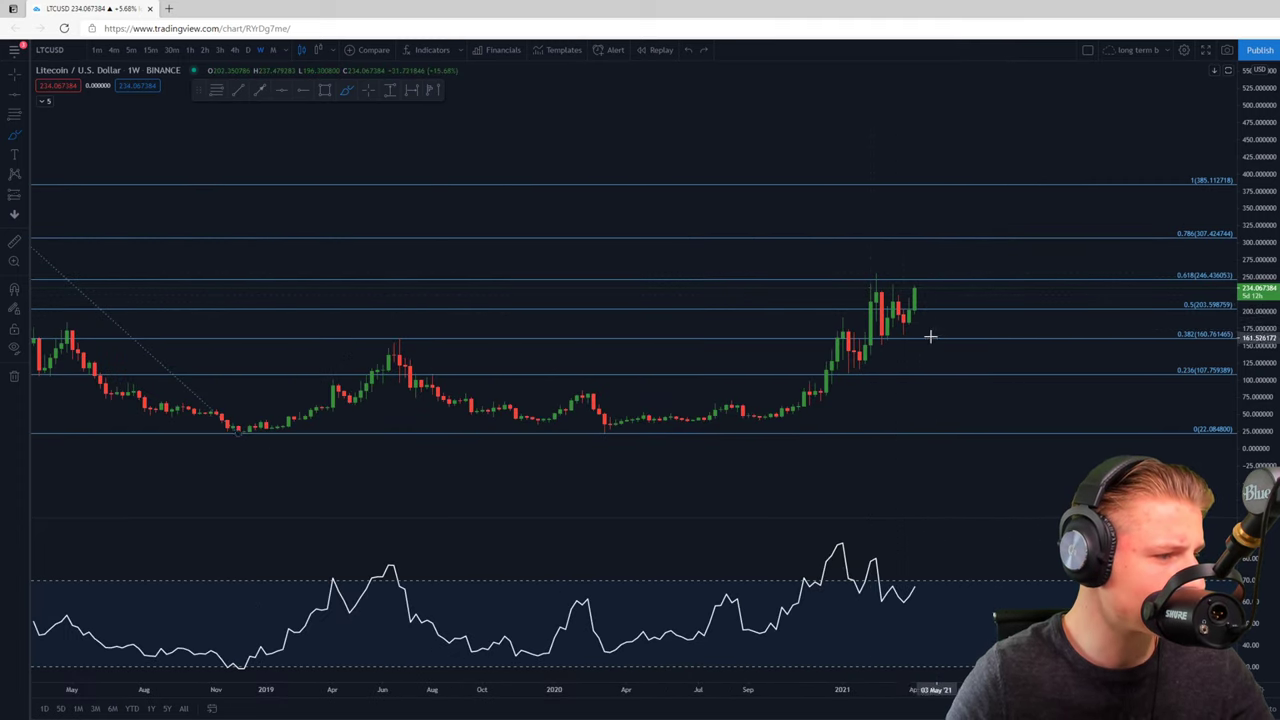
{"action": "left_click_drag", "start_coordinate": [920, 330], "coordinate": [880, 350]}
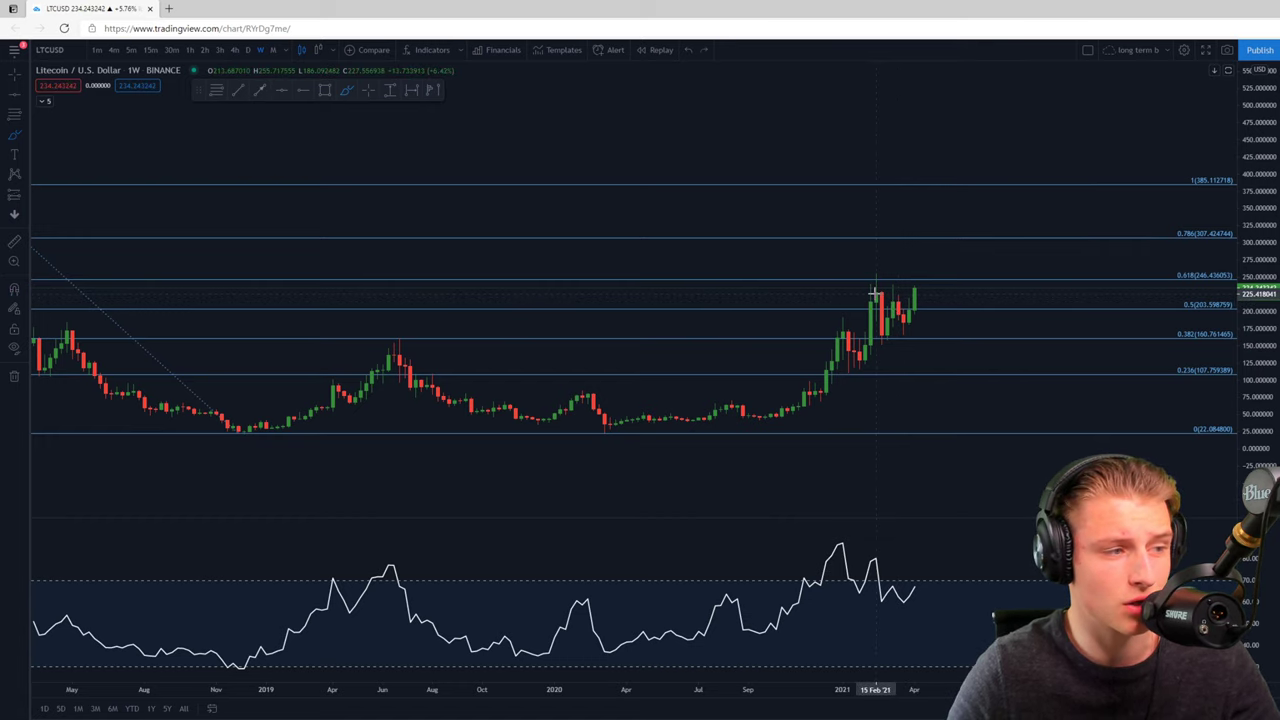
{"action": "scroll", "coordinate": [948, 268], "scroll_direction": "up", "scroll_amount": 2}
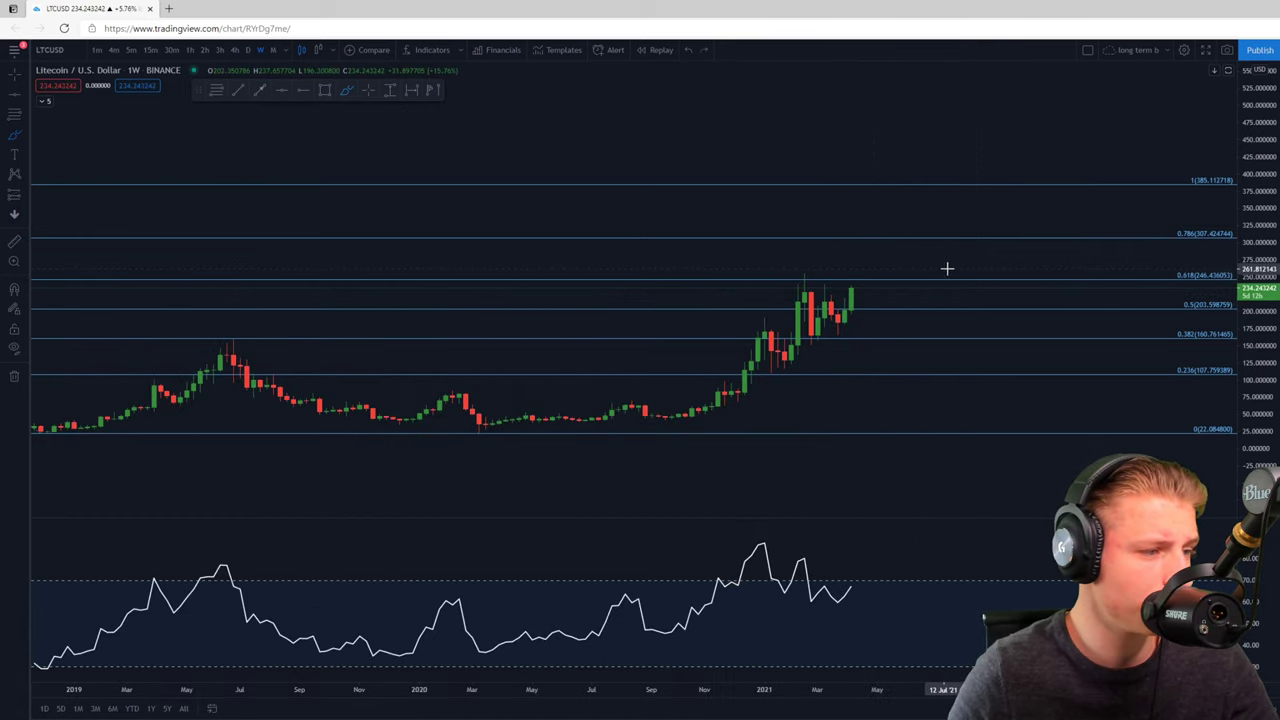
{"action": "scroll", "coordinate": [948, 268], "scroll_direction": "down", "scroll_amount": 3}
{"action": "scroll", "coordinate": [1030, 290], "scroll_direction": "down", "scroll_amount": 2}
{"action": "scroll", "coordinate": [1050, 290], "scroll_direction": "up", "scroll_amount": 1}
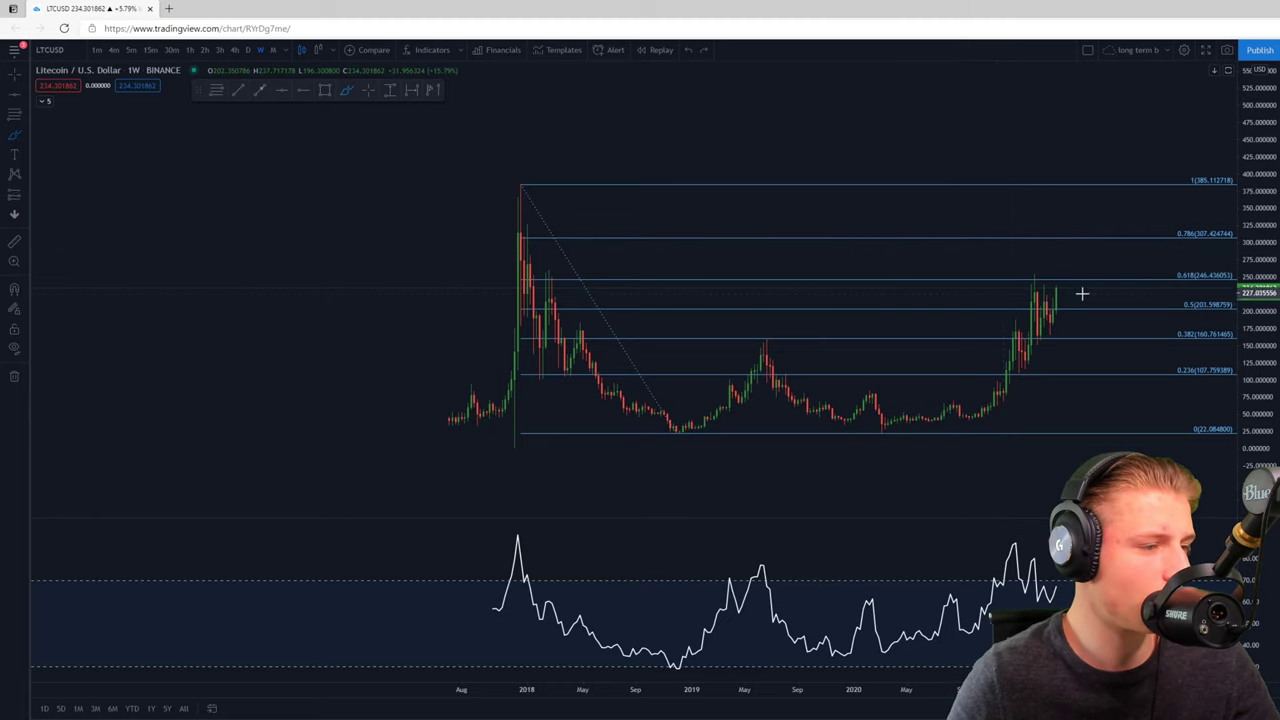
{"action": "left_click_drag", "start_coordinate": [1070, 243], "coordinate": [1040, 280]}
{"action": "key", "text": "ctrl+z"}
{"action": "key", "text": "ctrl+z"}
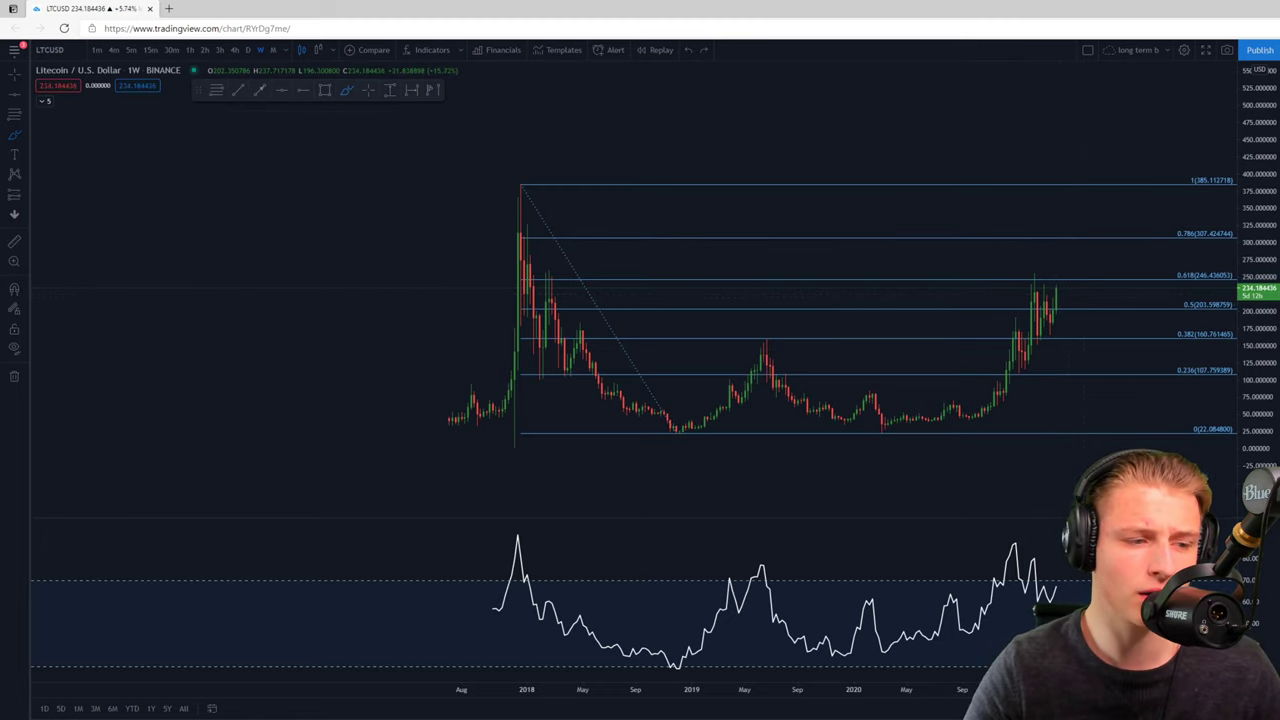
Switch the chart to the daily Litecoin/Bitcoin pair showing the falling wedge.
{"action": "key", "text": "Down"}
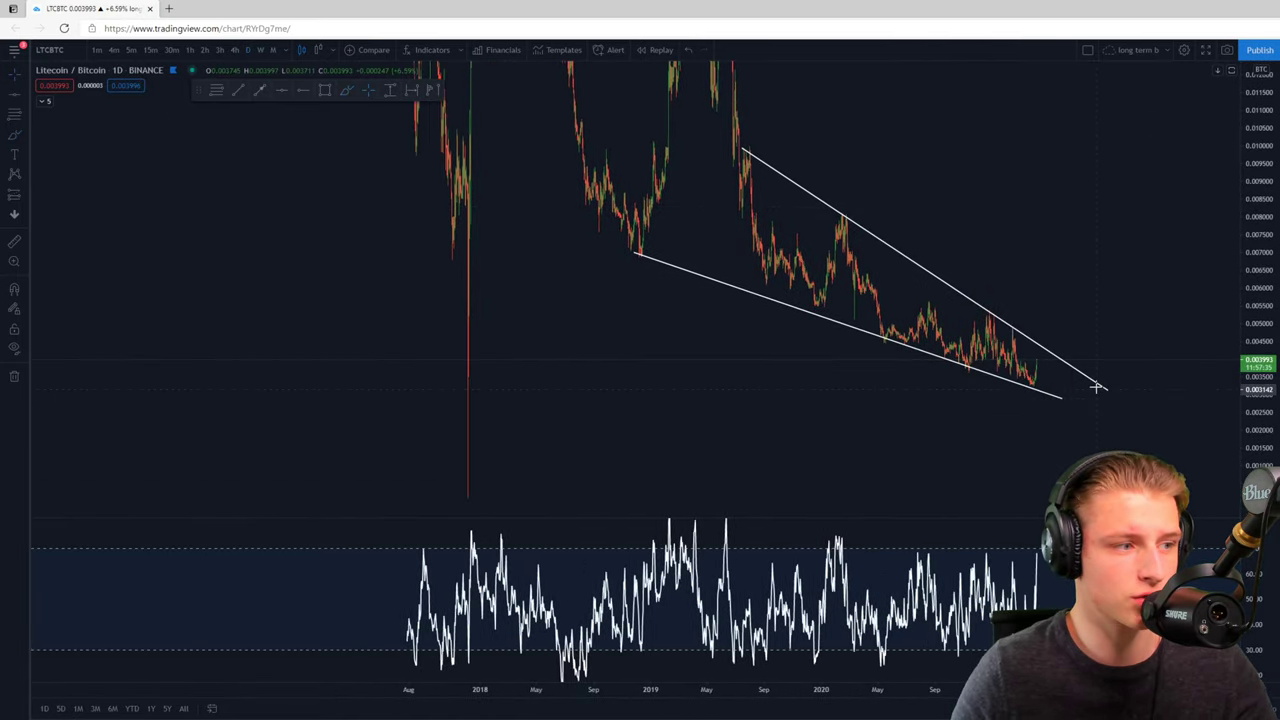
Pull the upper wedge line's end back and recentre the wedge on screen.
{"action": "left_click_drag", "start_coordinate": [1108, 394], "coordinate": [1072, 375]}
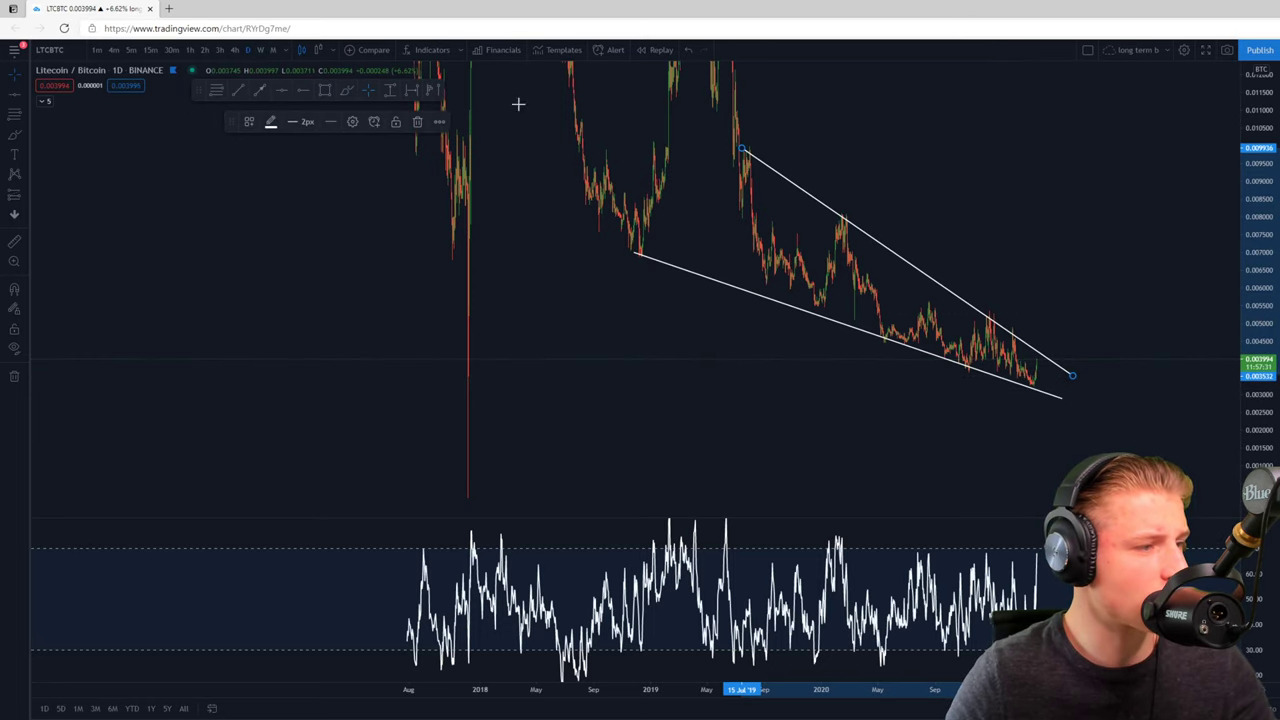
{"action": "left_click_drag", "start_coordinate": [1010, 190], "coordinate": [970, 211]}
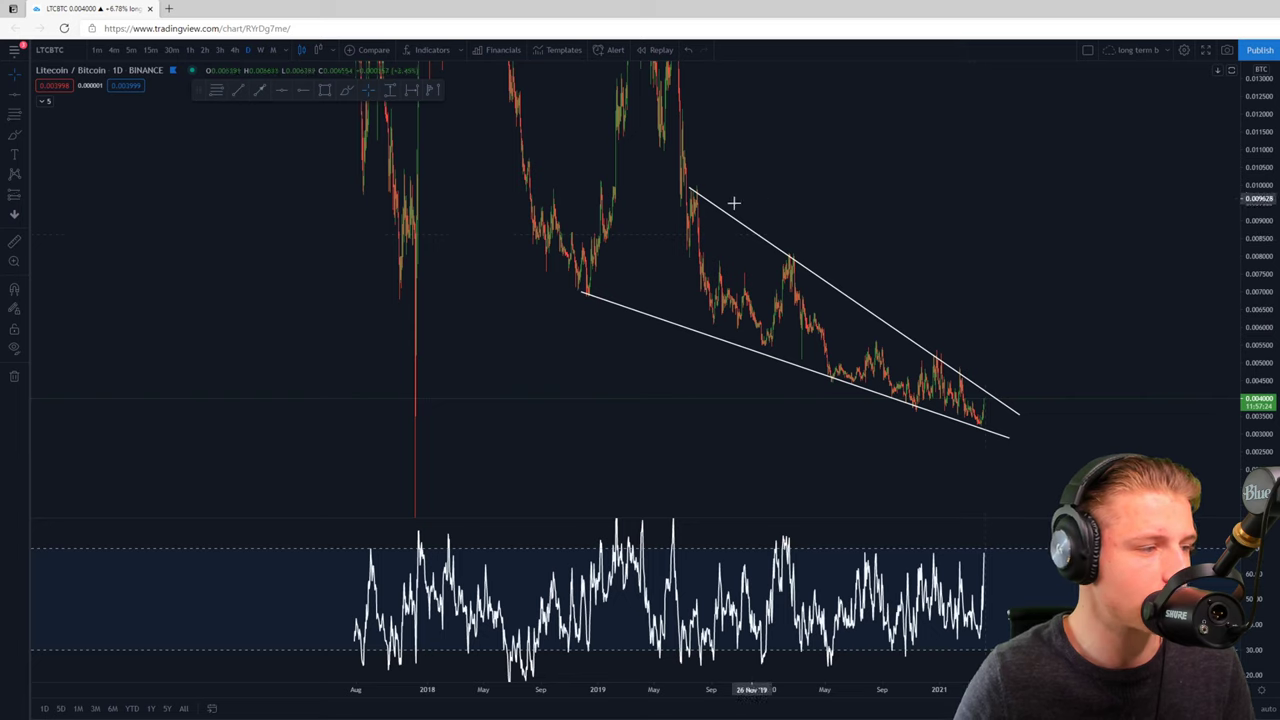
{"action": "mouse_move", "coordinate": [993, 216]}
{"action": "left_mouse_down"}
{"action": "mouse_move", "coordinate": [1131, 207]}
{"action": "mouse_move", "coordinate": [1180, 240]}
{"action": "left_mouse_up"}
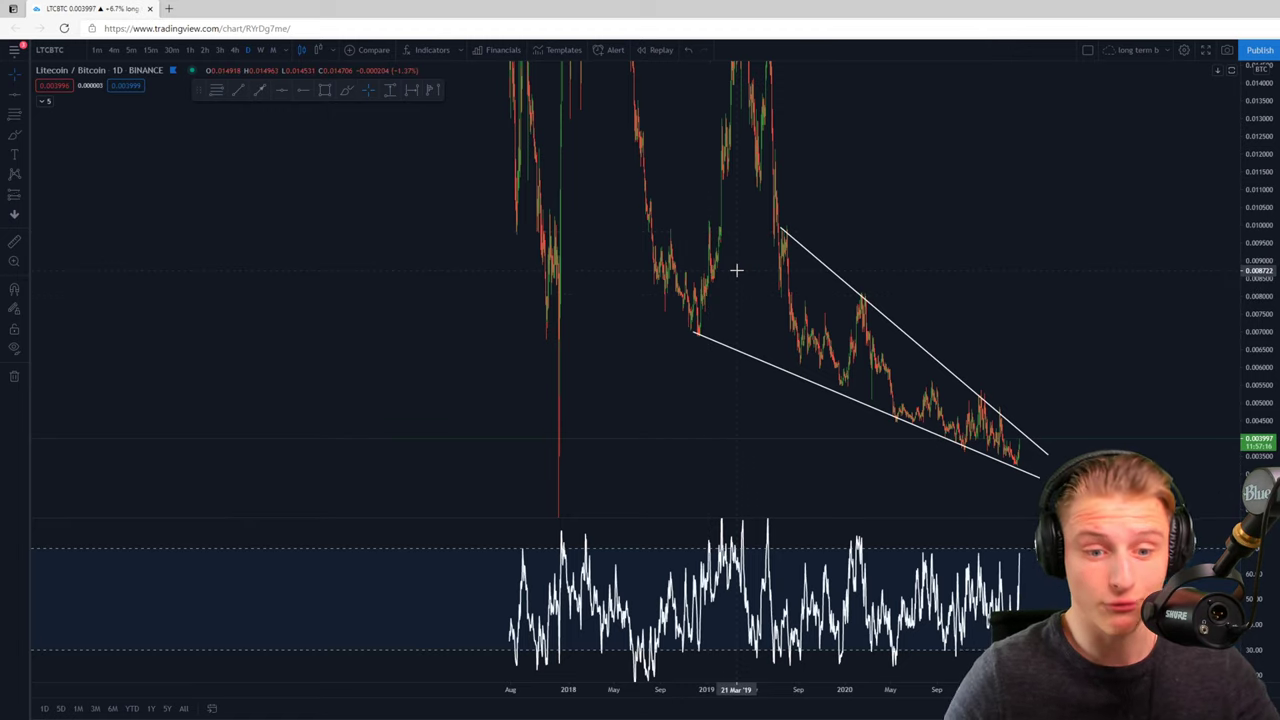
{"action": "left_click_drag", "start_coordinate": [1029, 300], "coordinate": [915, 323]}
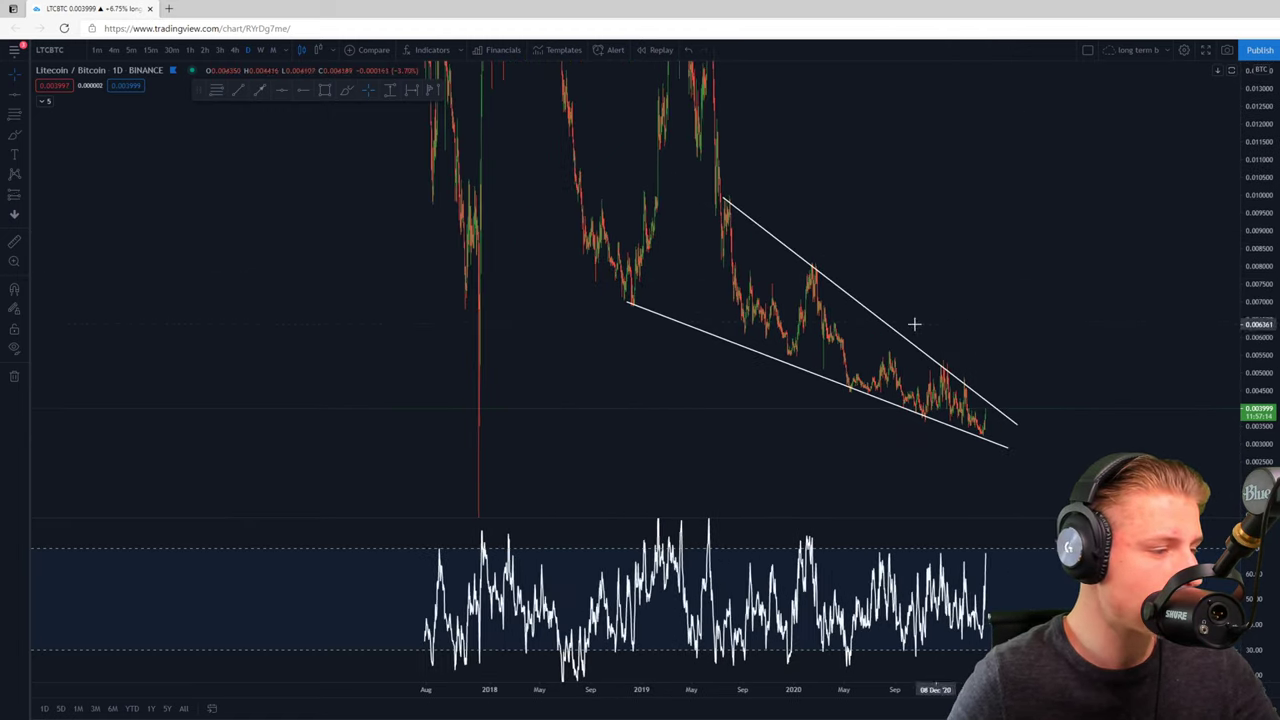
Measure a projected rise of about 152.8% over 145 bars from the wedge apex.
{"action": "left_click", "coordinate": [14, 242]}
{"action": "left_click_drag", "start_coordinate": [1000, 411], "coordinate": [1063, 175]}
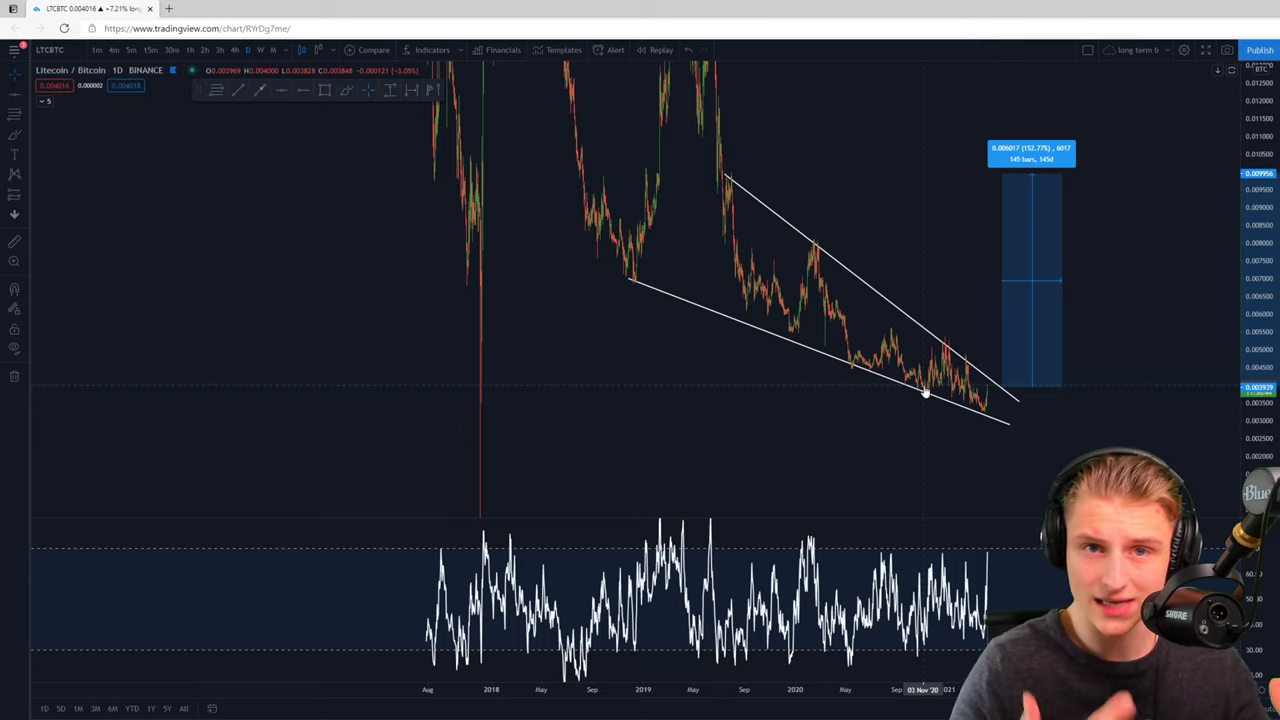
Delete the breakout measurement box, sketch an upward breakout arrow from the apex and erase it.
{"action": "left_click", "coordinate": [14, 134]}
{"action": "left_click", "coordinate": [1066, 191]}
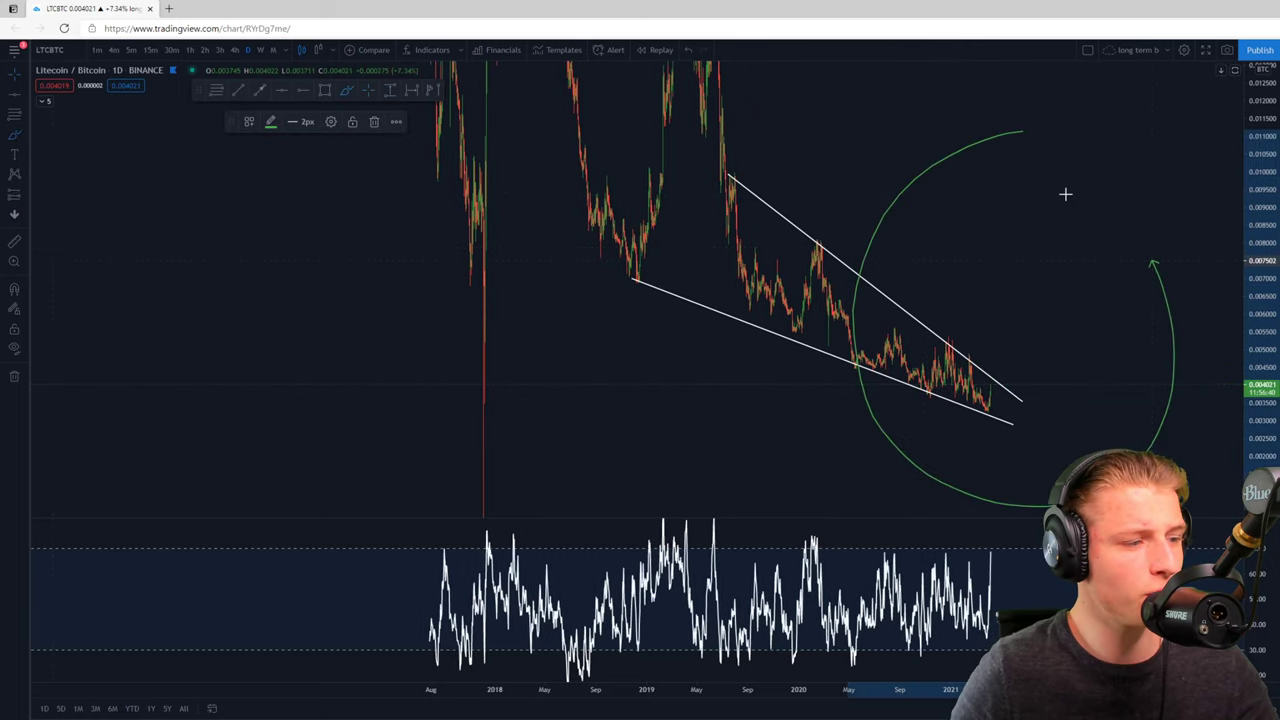
{"action": "key", "text": "Delete"}
{"action": "left_click_drag", "start_coordinate": [990, 395], "coordinate": [1083, 178]}
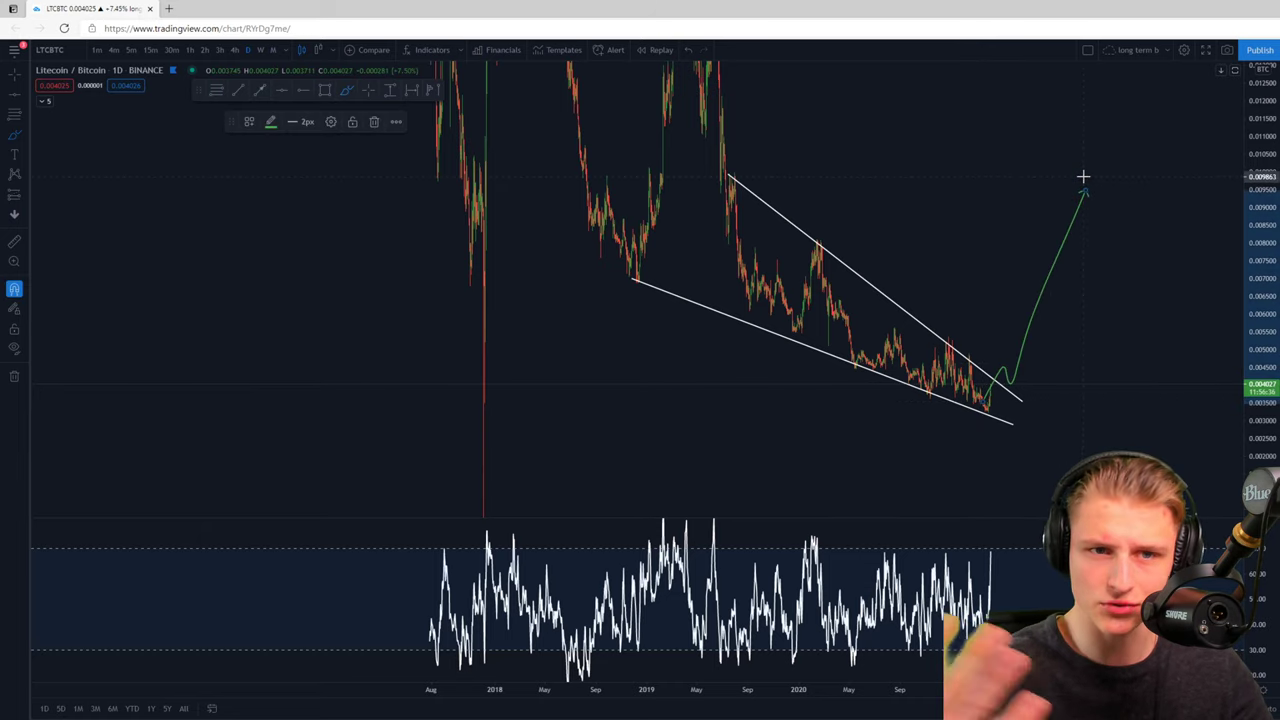
{"action": "key", "text": "Delete"}
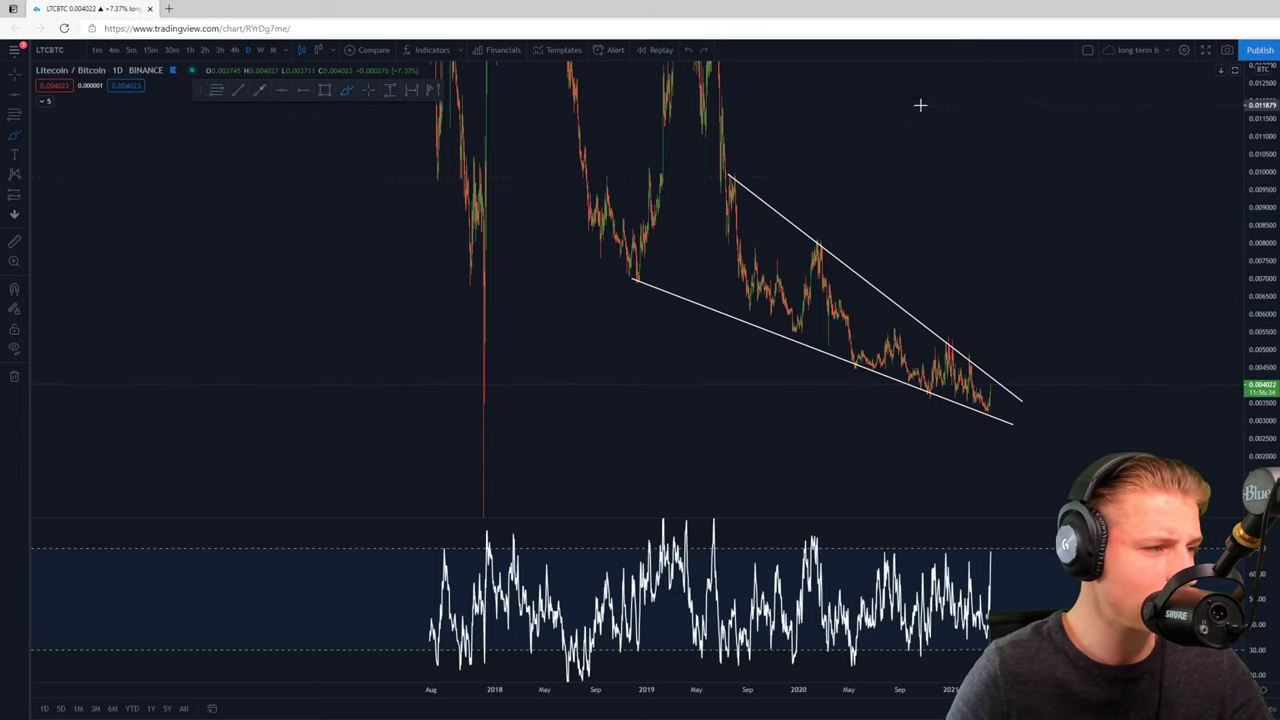
{"action": "key", "text": "ctrl+z"}
{"action": "key", "text": "Delete"}
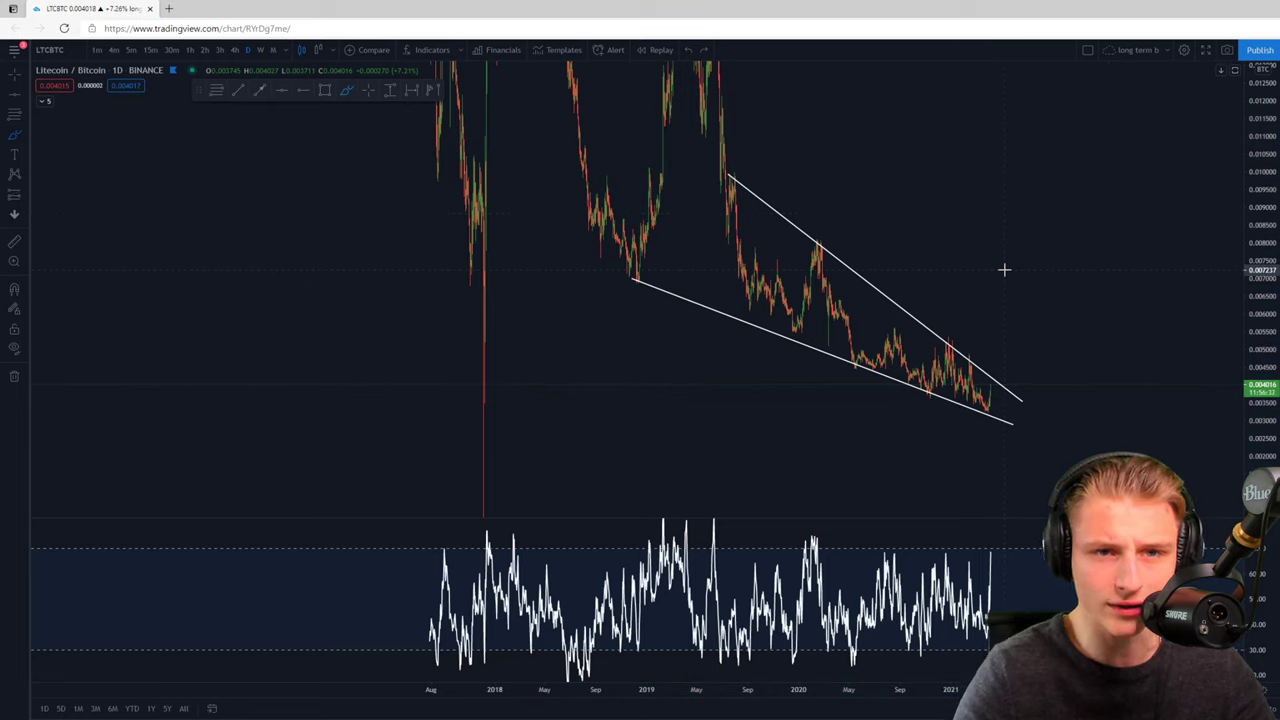